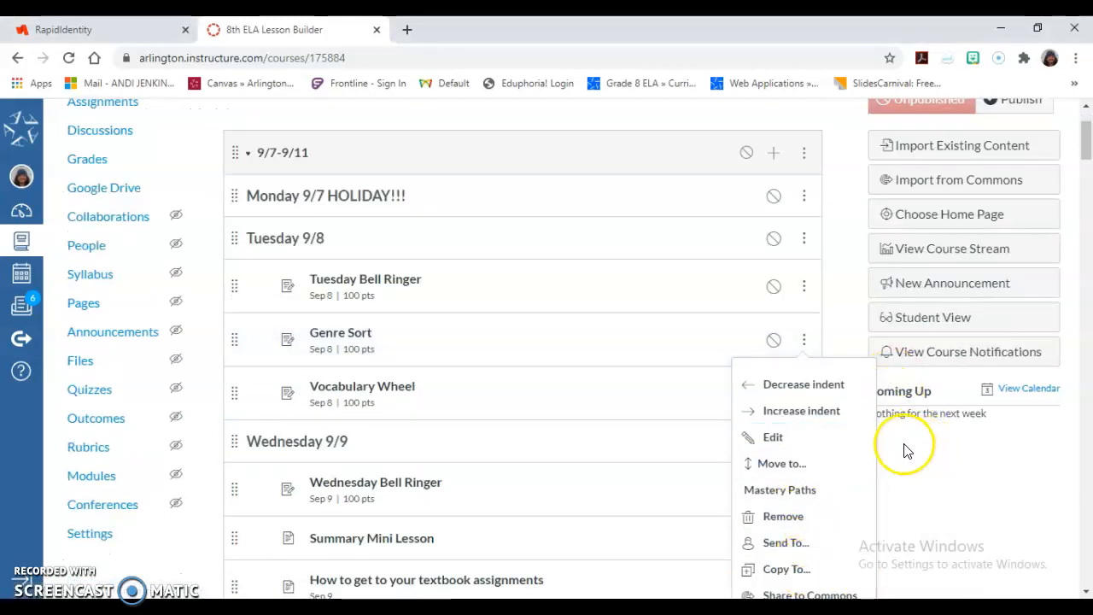
# Start copying the Genre Sort module item to another course, choosing the ADV English Lang Arts & Rdg 8- course.
pyautogui.click(848, 288)
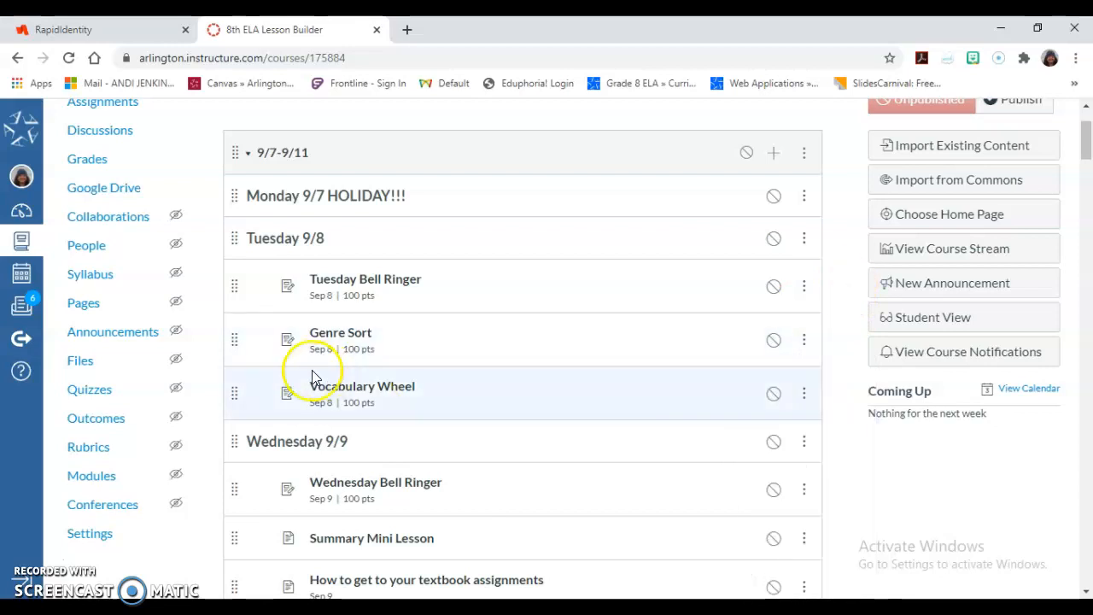
pyautogui.click(807, 343)
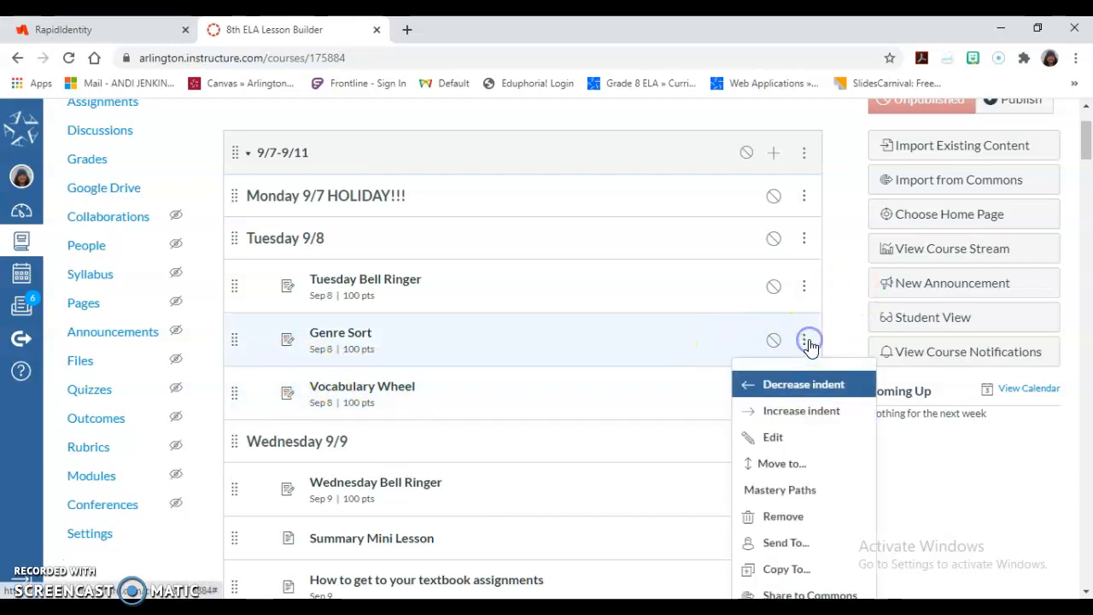
pyautogui.click(767, 568)
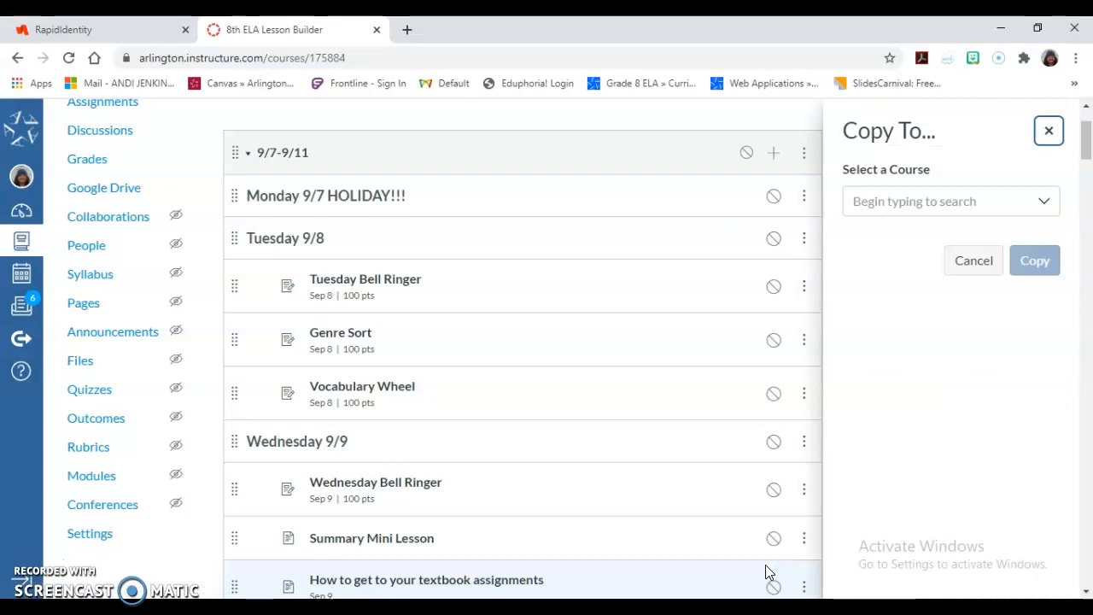
pyautogui.click(908, 200)
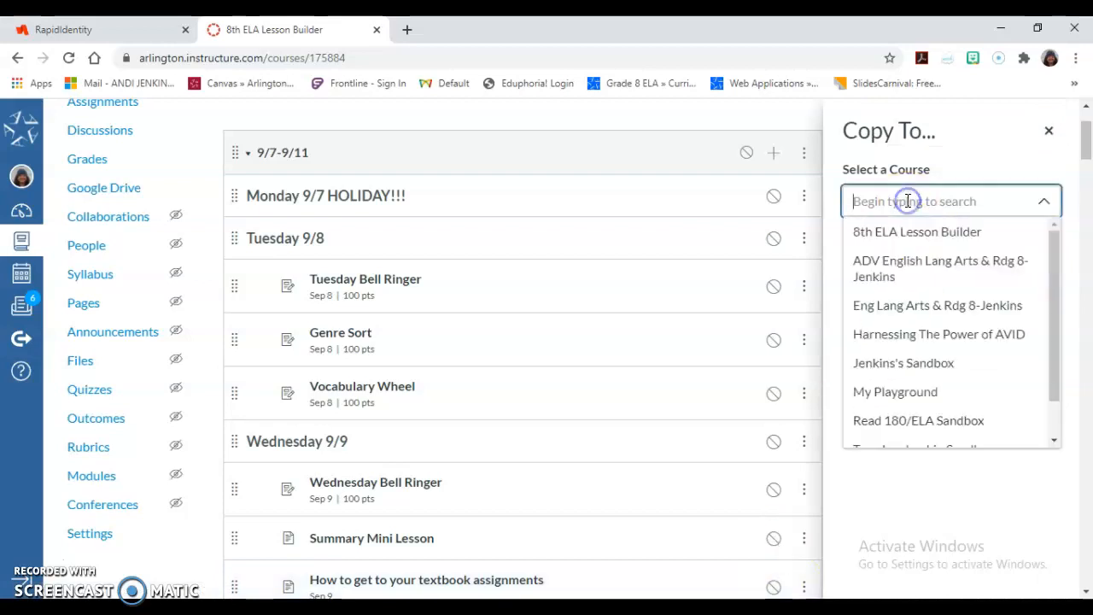
pyautogui.click(896, 265)
pyautogui.click(894, 264)
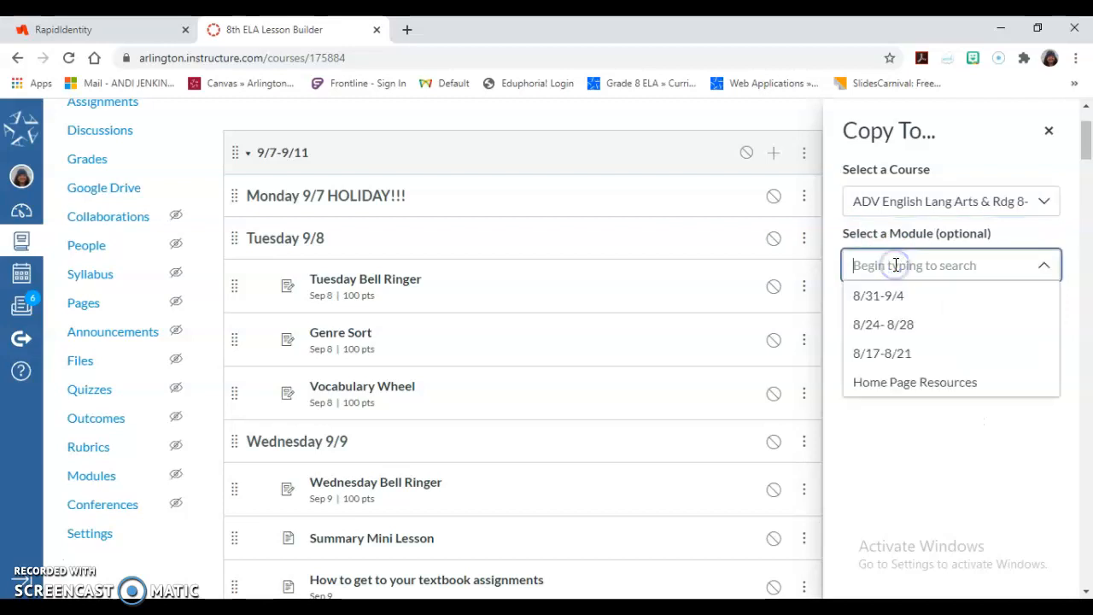
# Choose module 8/17-8/21, placed after Tuesday 8/18, and close the Copy To panel without copying.
pyautogui.click(896, 359)
pyautogui.click(892, 346)
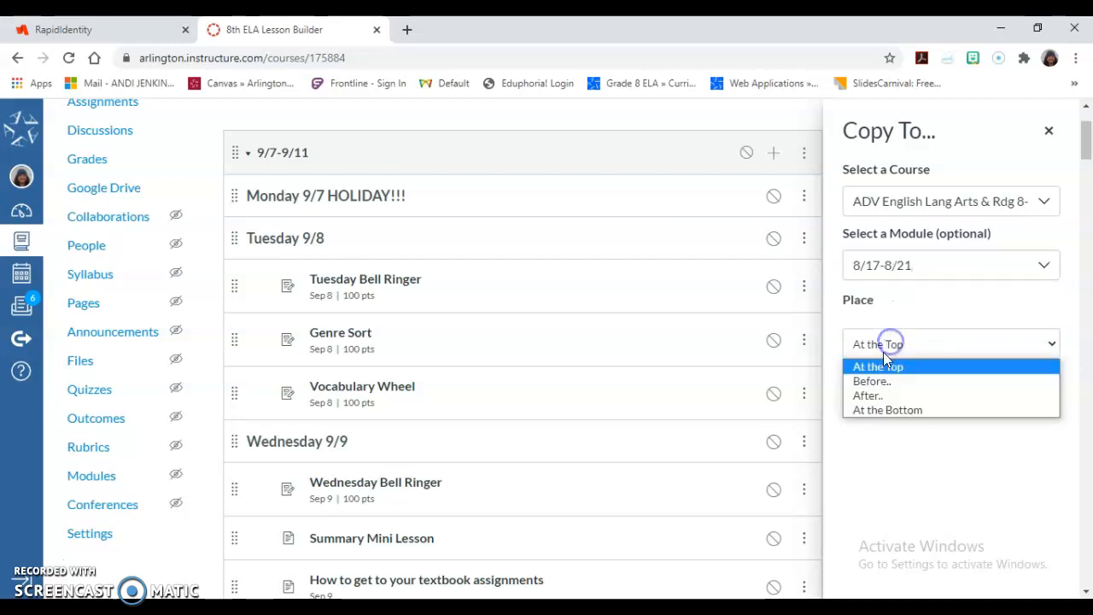
pyautogui.click(869, 397)
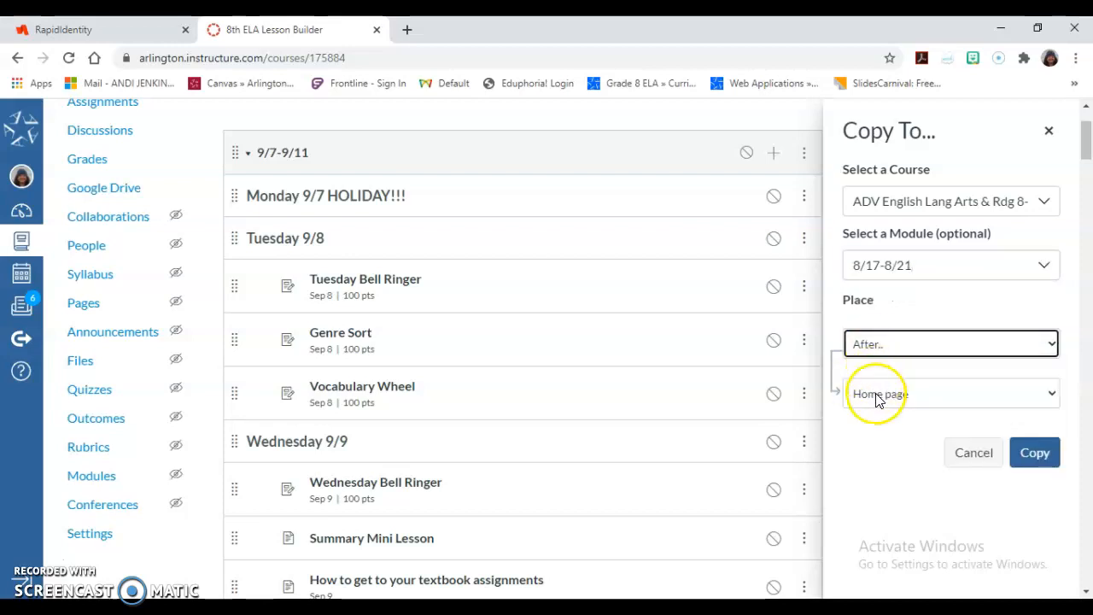
pyautogui.click(878, 395)
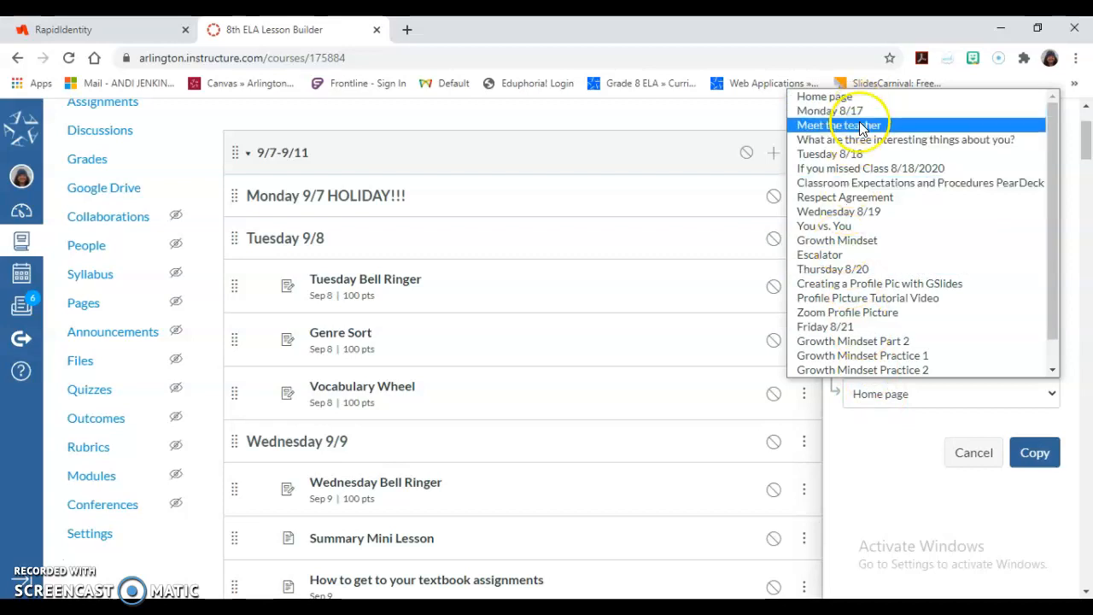
pyautogui.click(859, 156)
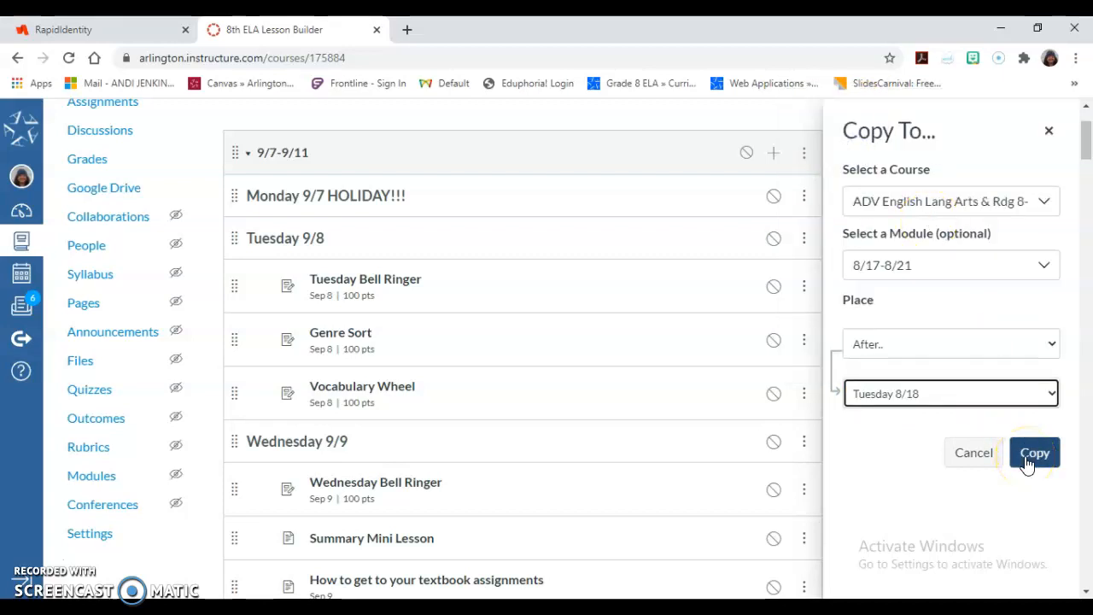
pyautogui.click(1047, 132)
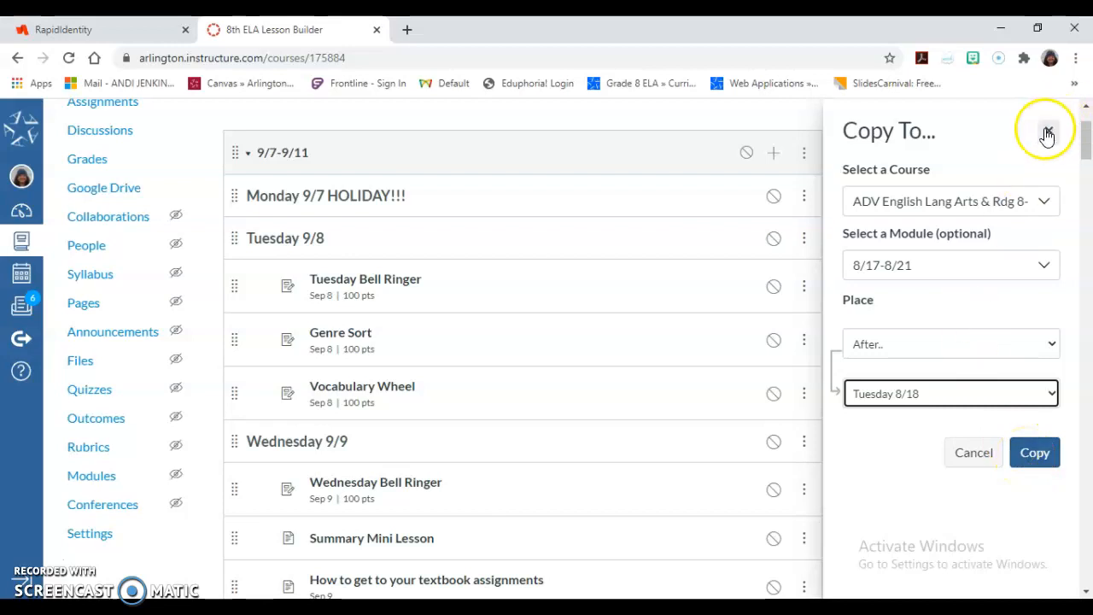
pyautogui.click(1050, 135)
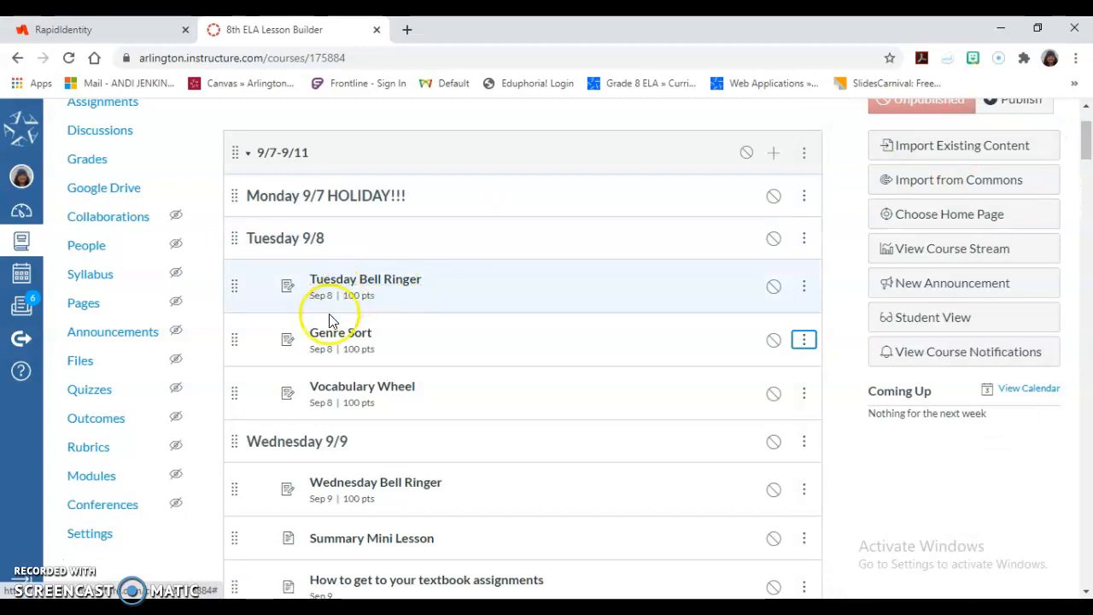
# Open the Genre Sort assignment and expand the Procedural and Expository genre sections to review them.
pyautogui.click(322, 340)
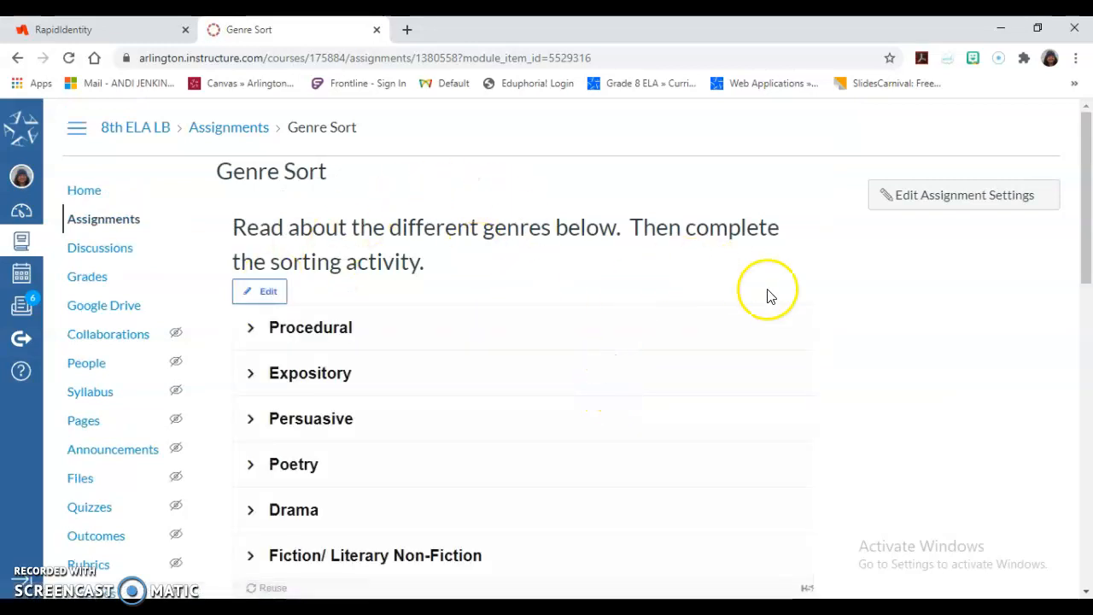
pyautogui.scroll(-2, 665, 254)
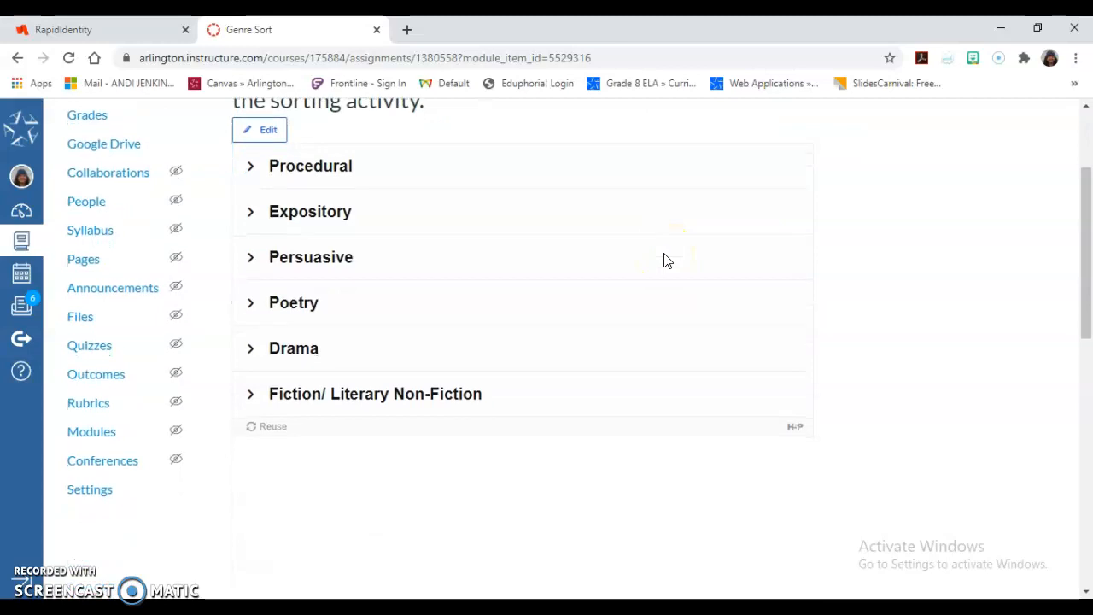
pyautogui.click(295, 168)
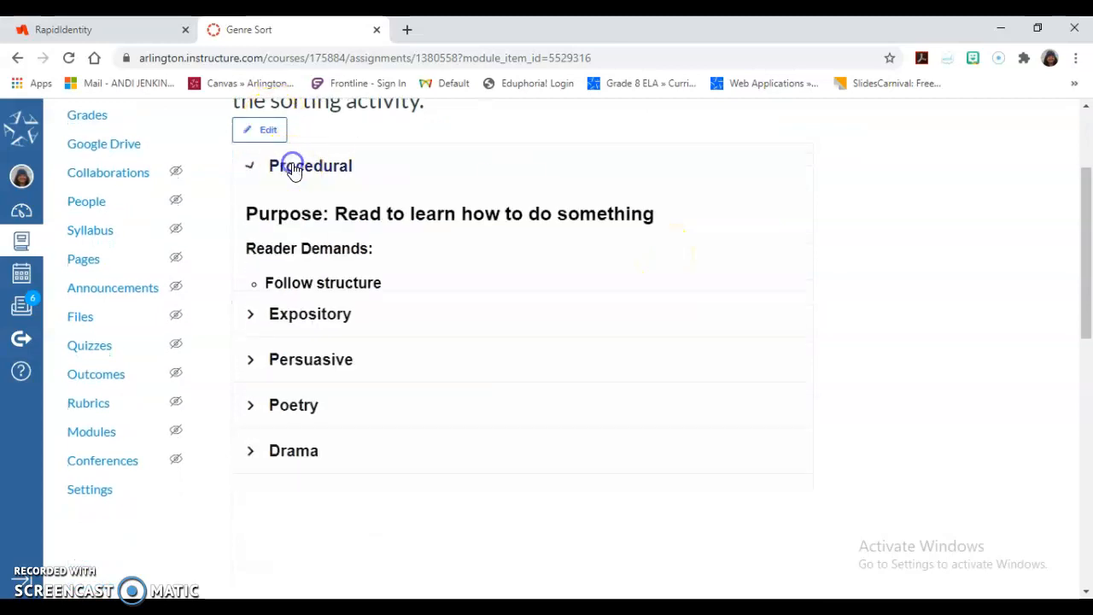
pyautogui.click(250, 169)
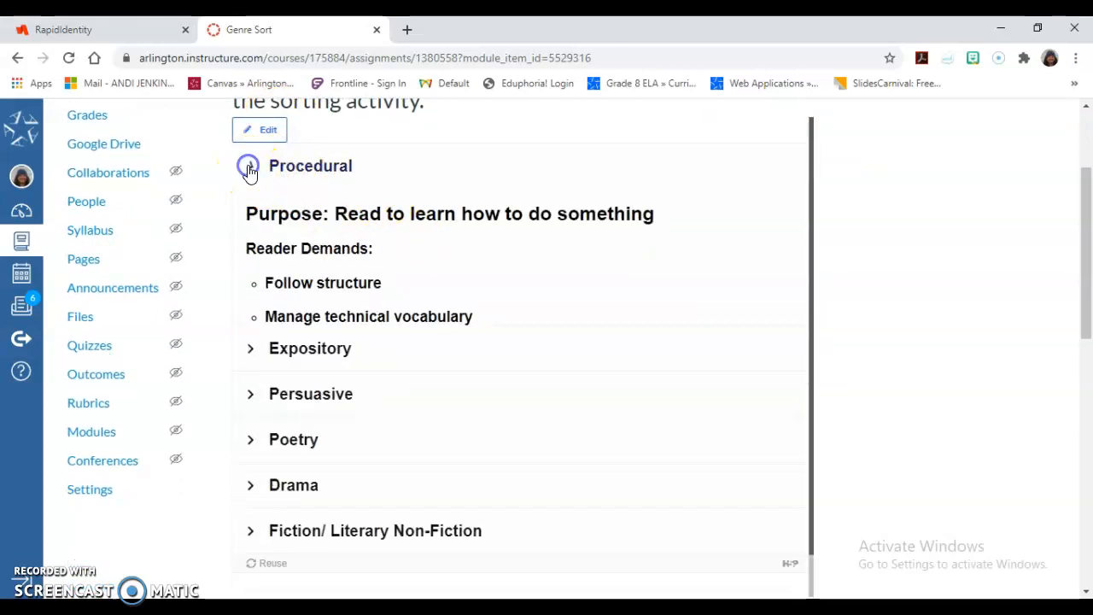
pyautogui.click(246, 219)
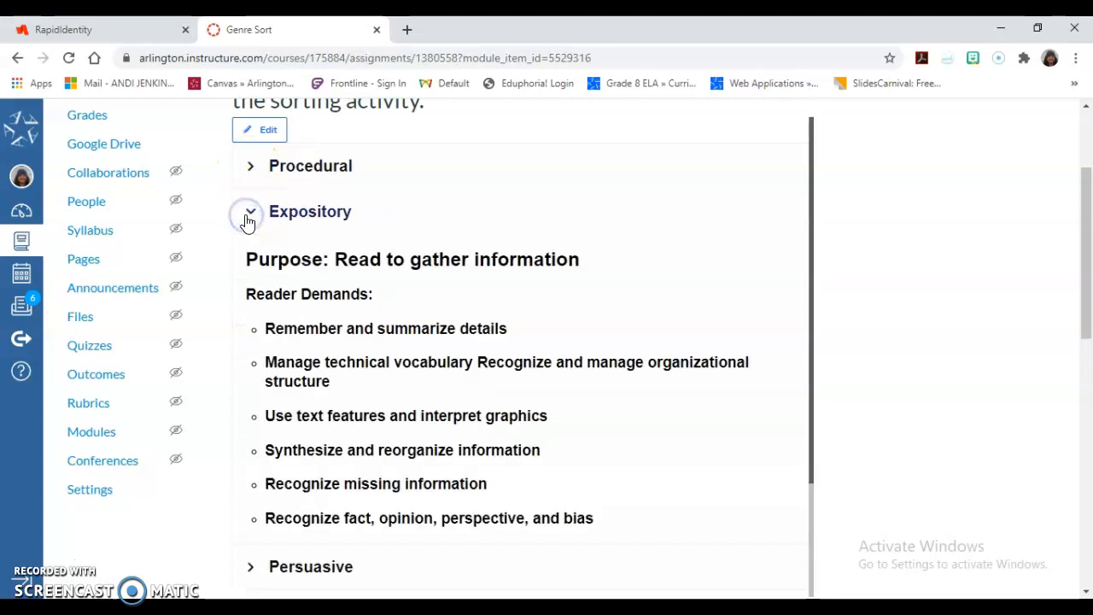
pyautogui.click(246, 218)
pyautogui.click(252, 265)
pyautogui.click(252, 265)
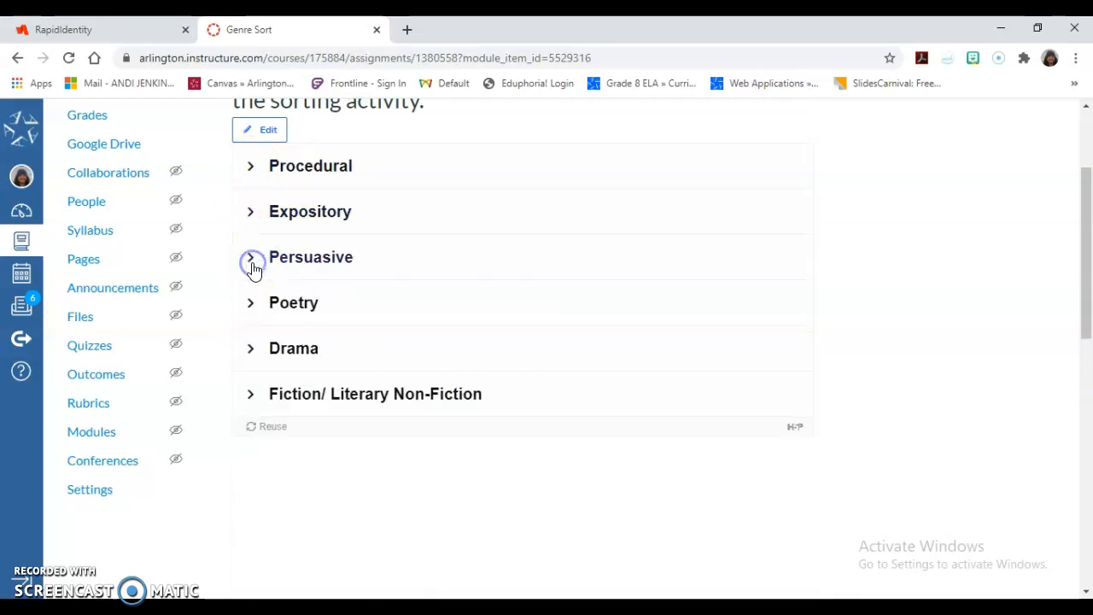
# Scroll through the drag-the-genre sorting activity on the Genre Sort assignment page.
pyautogui.scroll(-4, 739, 332)
pyautogui.scroll(-1, 742, 335)
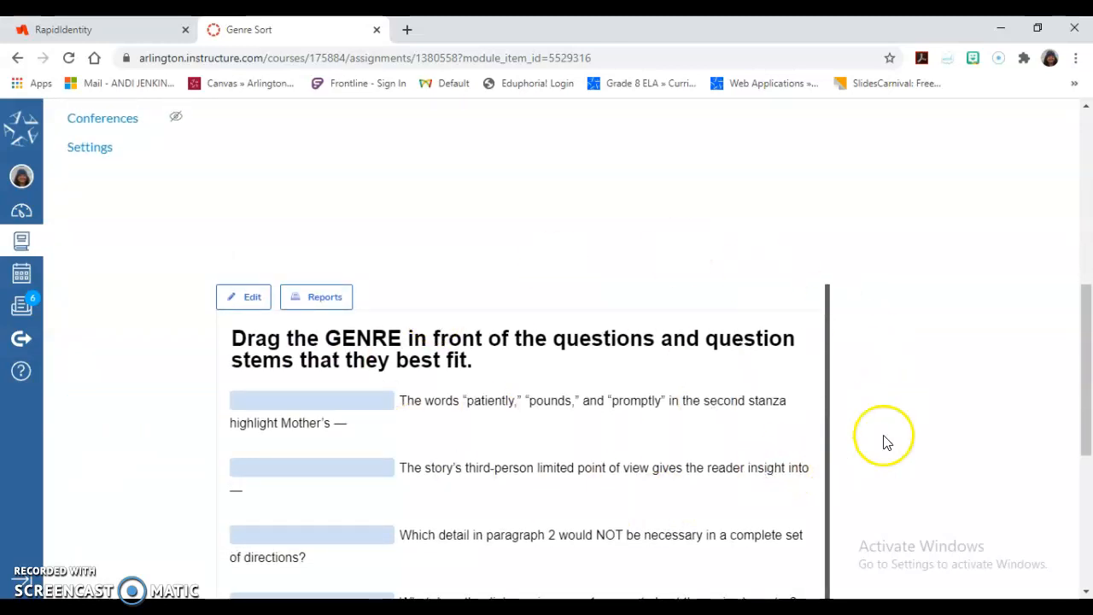
pyautogui.scroll(-5, 912, 433)
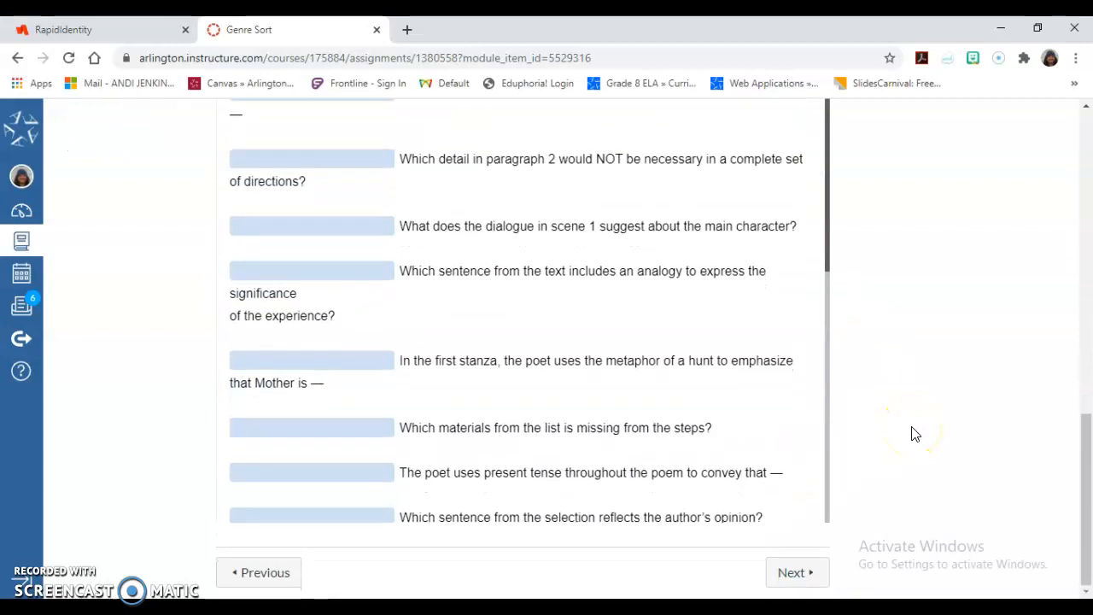
pyautogui.scroll(5, 441, 288)
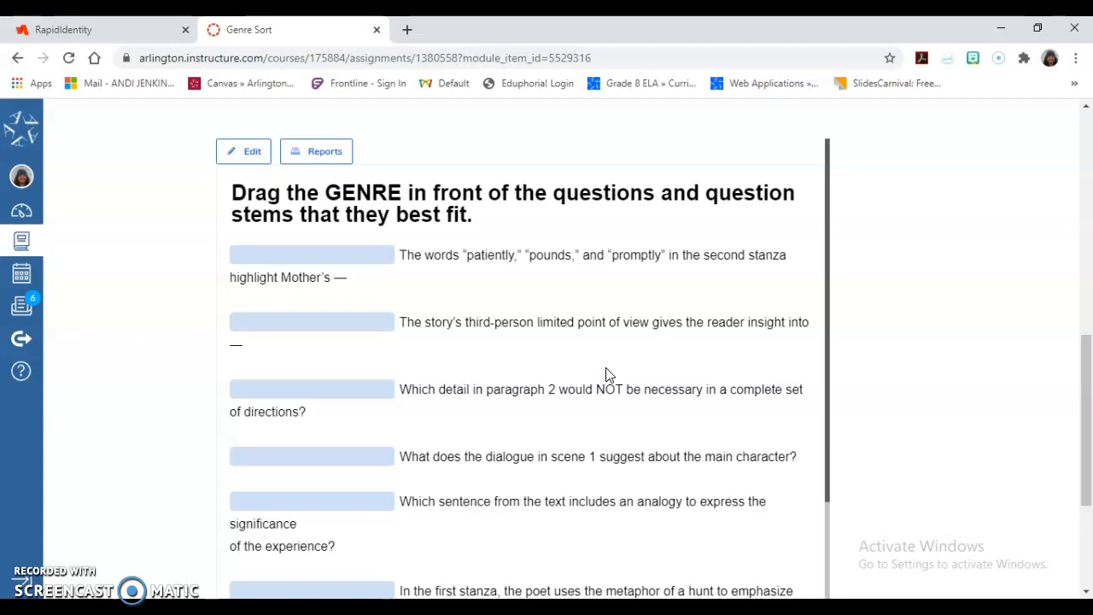
pyautogui.scroll(5, 866, 258)
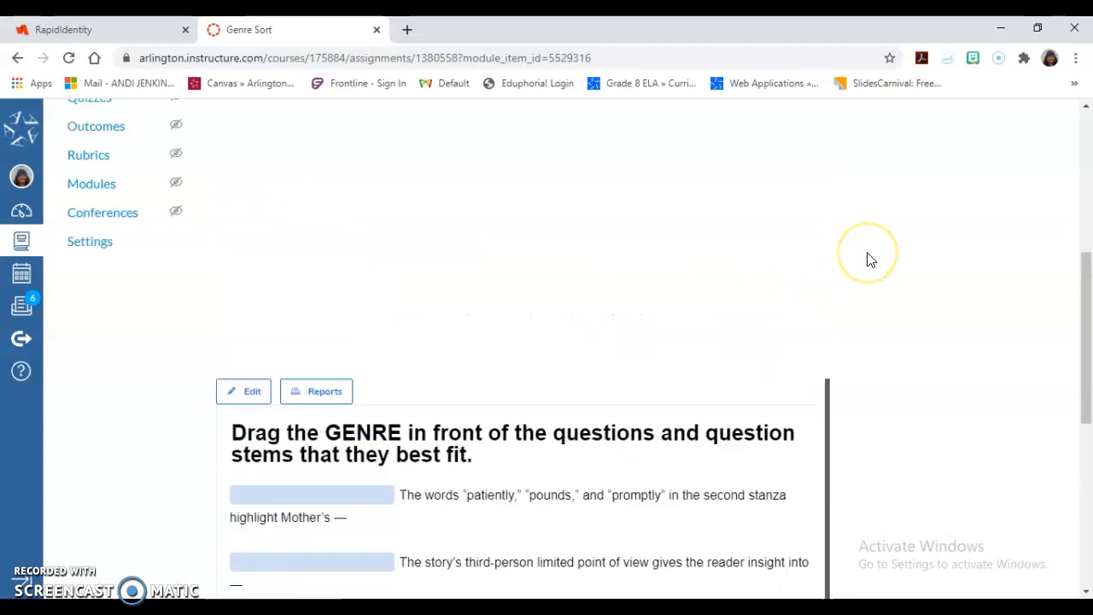
pyautogui.scroll(3, 867, 259)
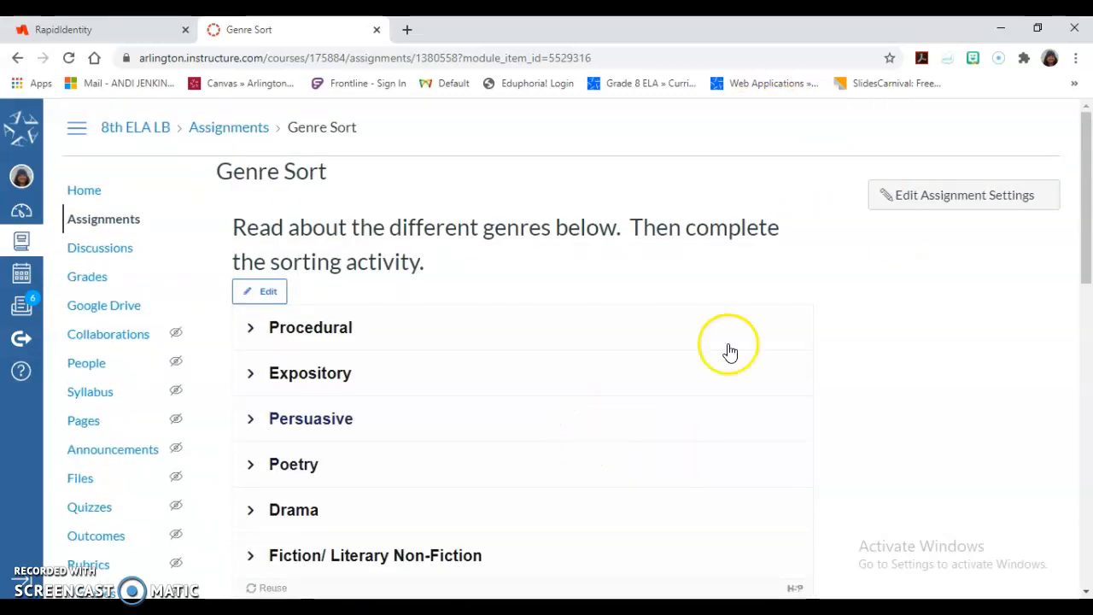
# Open the Genre Sort assignment's settings for editing down to its External Tool submission options.
pyautogui.click(948, 203)
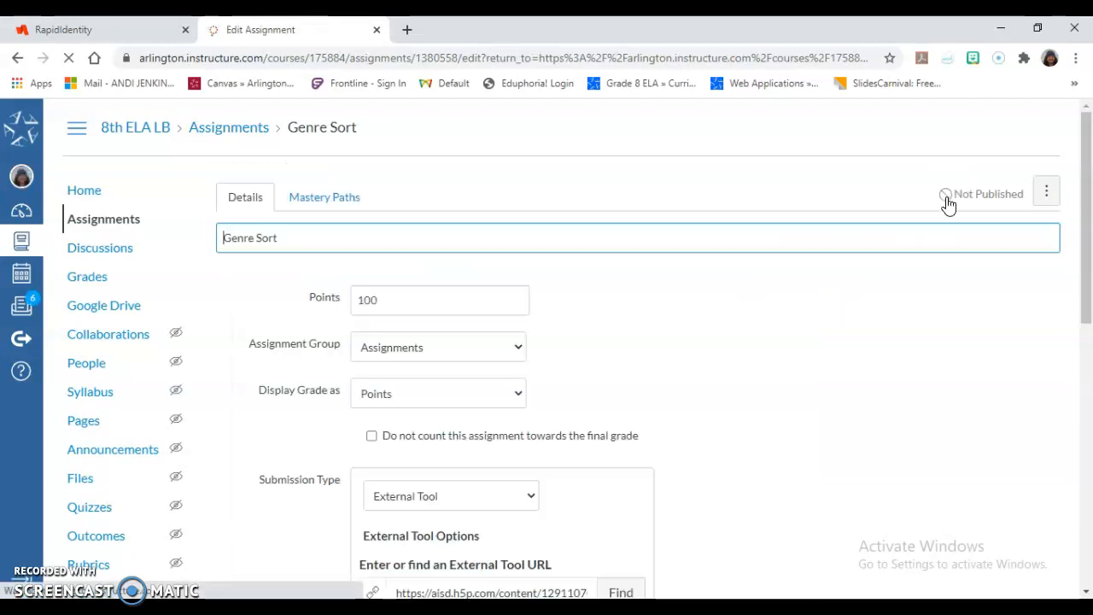
pyautogui.scroll(-2, 743, 326)
pyautogui.scroll(-3, 743, 326)
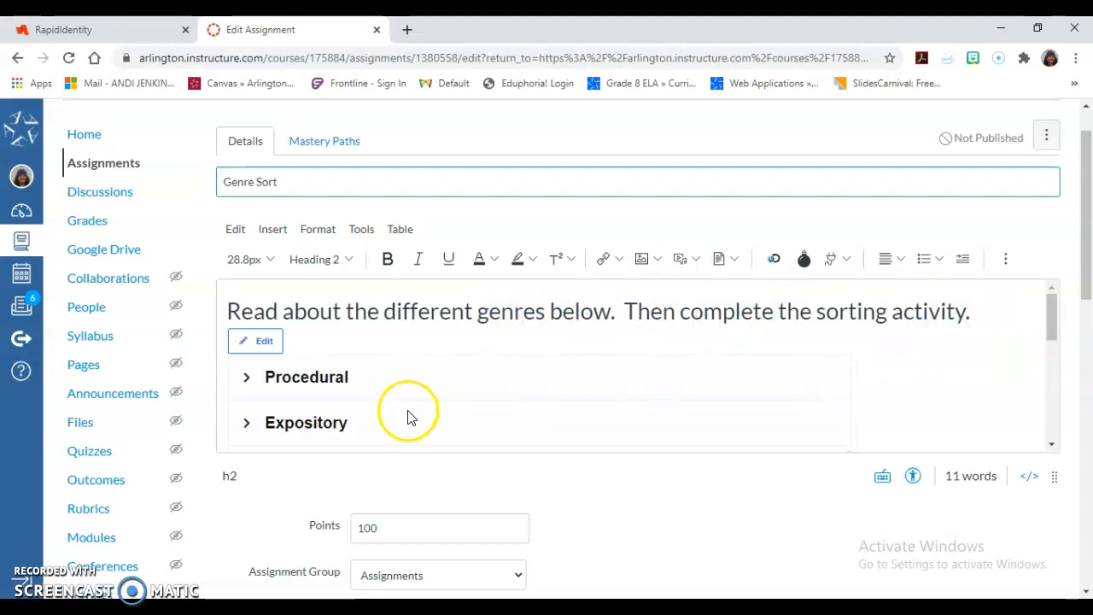
pyautogui.scroll(-3, 676, 514)
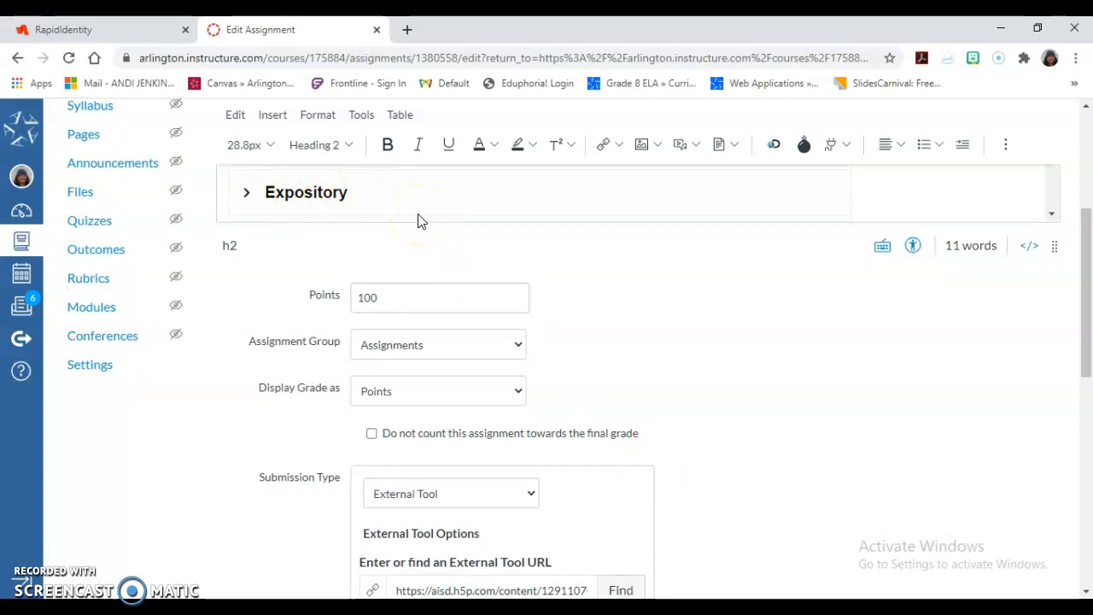
pyautogui.scroll(-2, 678, 380)
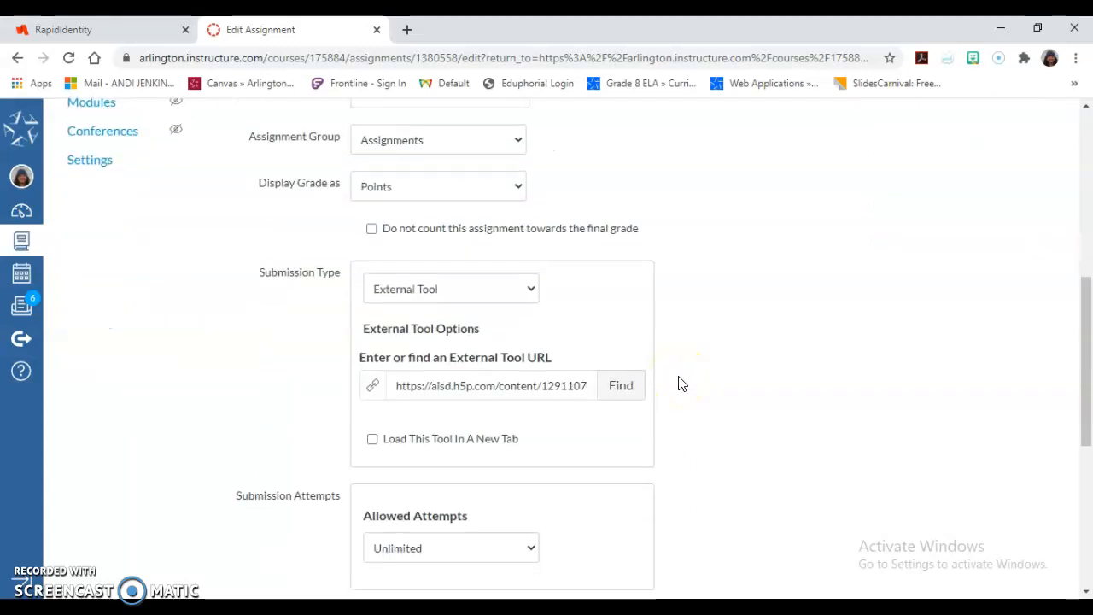
# Find a new external tool URL and choose Interactive Content – H5P from the tool list.
pyautogui.tripleClick(388, 351)
pyautogui.click(397, 391)
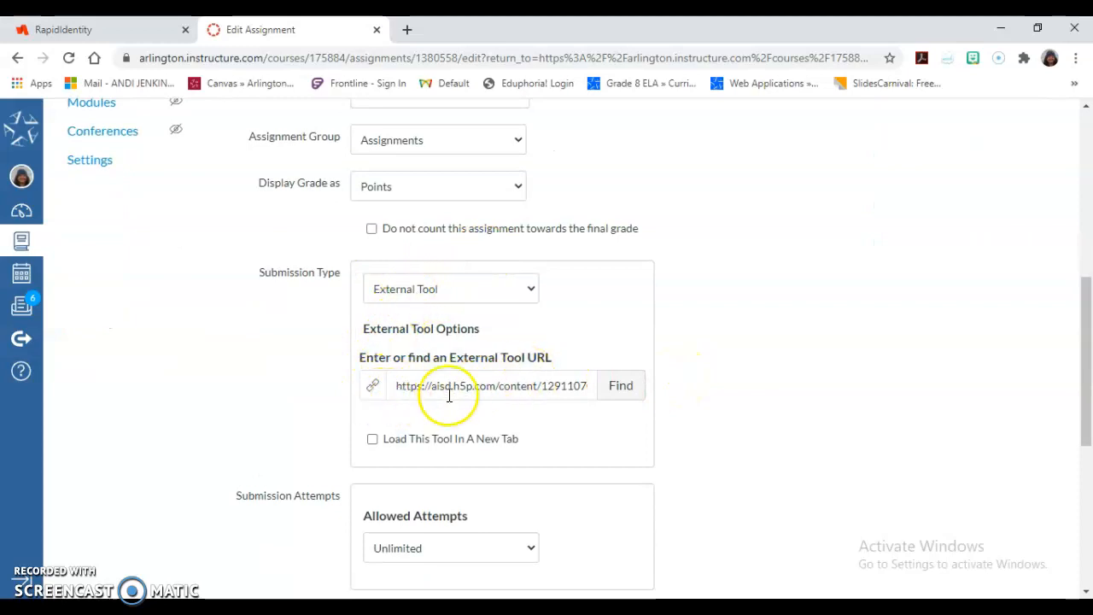
pyautogui.click(621, 388)
pyautogui.scroll(-8, 548, 404)
pyautogui.scroll(-10, 548, 404)
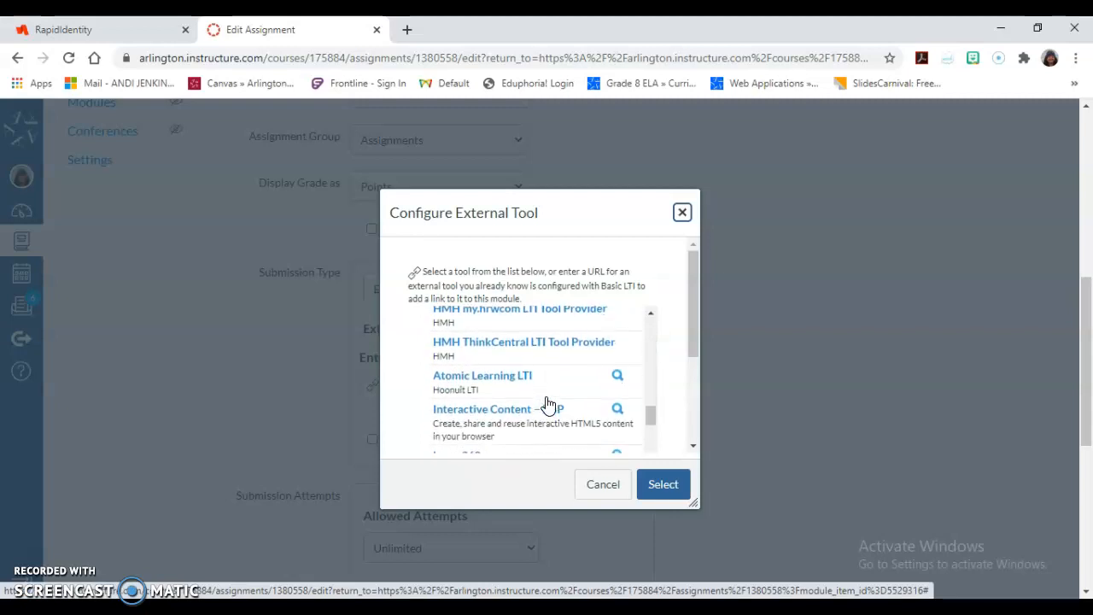
pyautogui.scroll(-1, 548, 403)
pyautogui.click(549, 404)
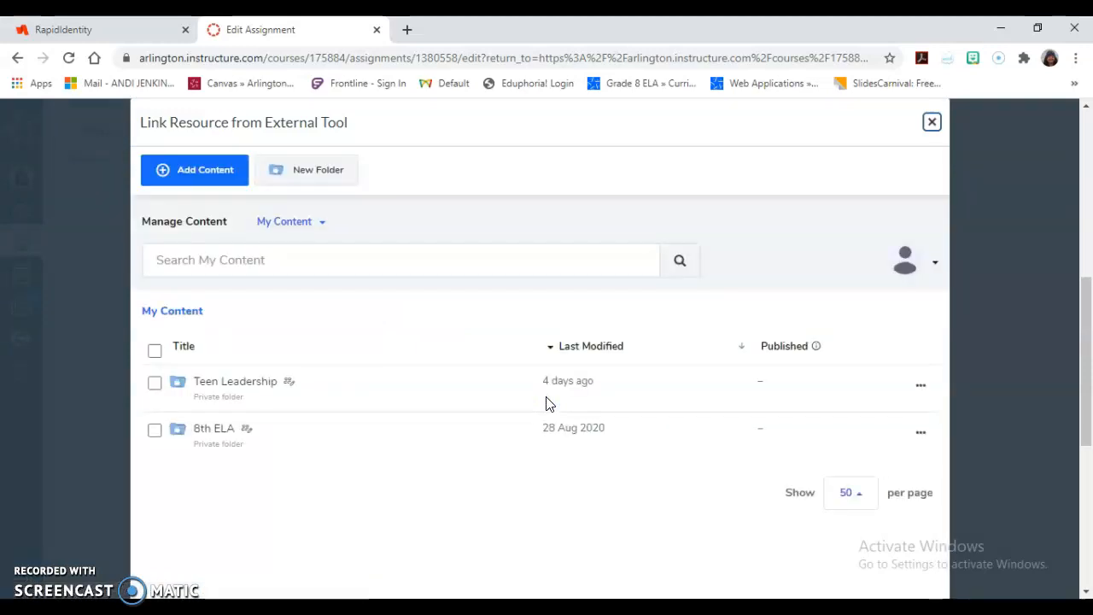
# Open the 8th ELA folder and clone the Genre sort content.
pyautogui.click(212, 433)
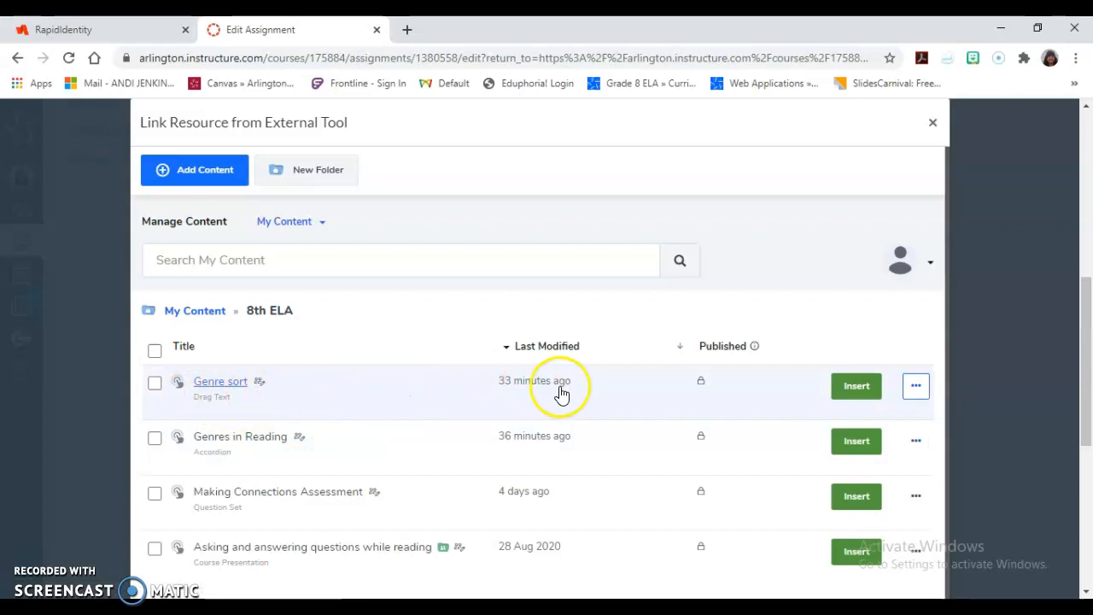
pyautogui.click(917, 389)
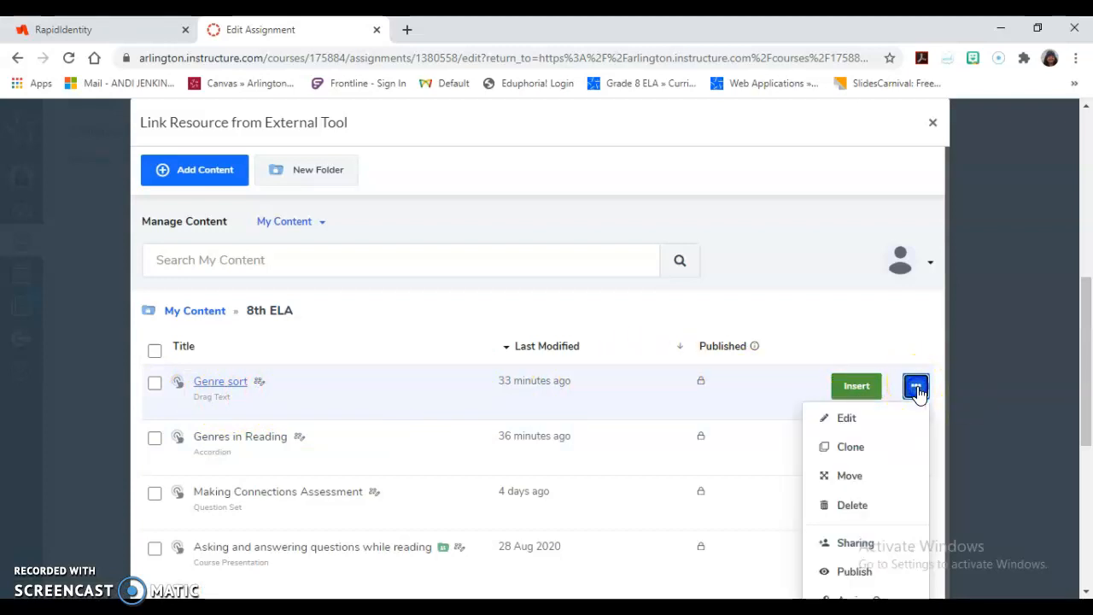
pyautogui.click(870, 456)
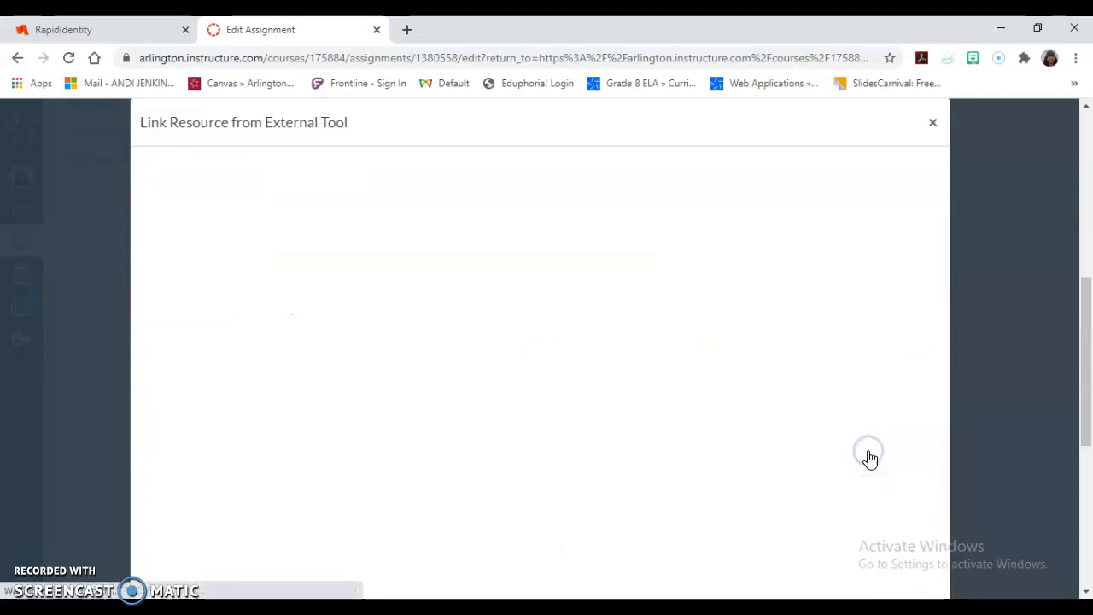
# Rename the cloned content's title by replacing the "Clone of" prefix with the teacher's surname and 's.
pyautogui.scroll(-1, 456, 382)
pyautogui.scroll(-1, 456, 380)
pyautogui.click(266, 310)
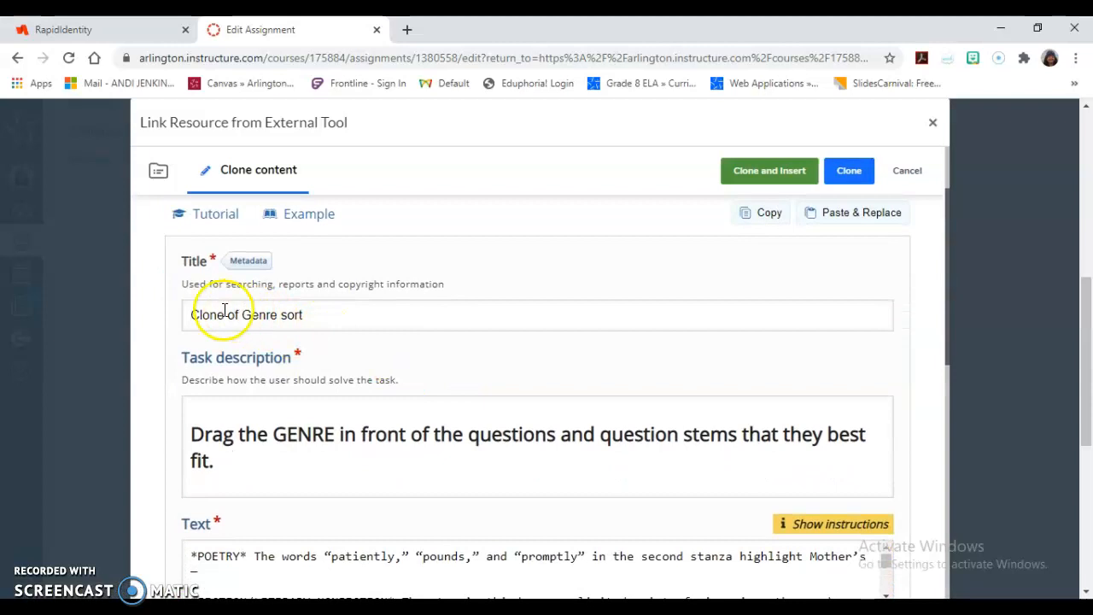
pyautogui.scroll(1, 262, 328)
pyautogui.scroll(1, 262, 329)
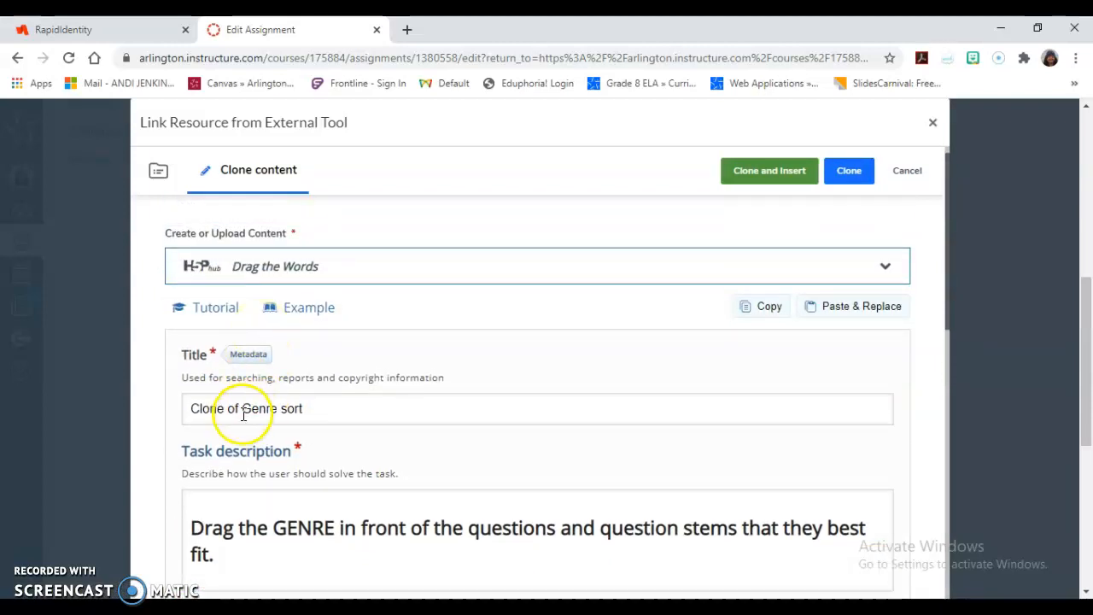
pyautogui.moveTo(244, 408); pyautogui.dragTo(159, 402)
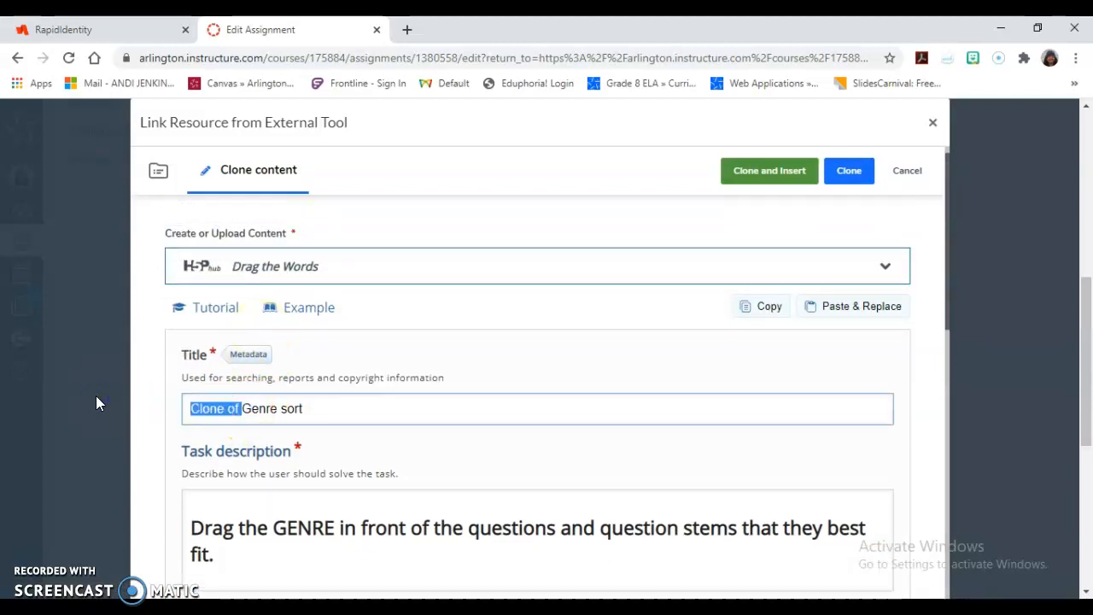
pyautogui.write('Jenkins')
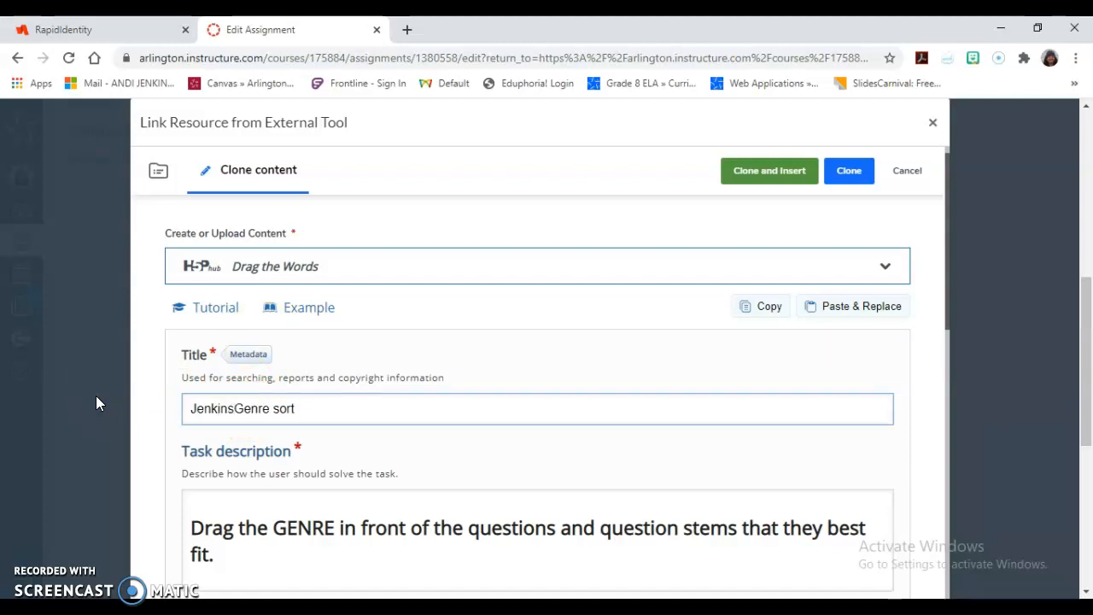
pyautogui.write("'s")
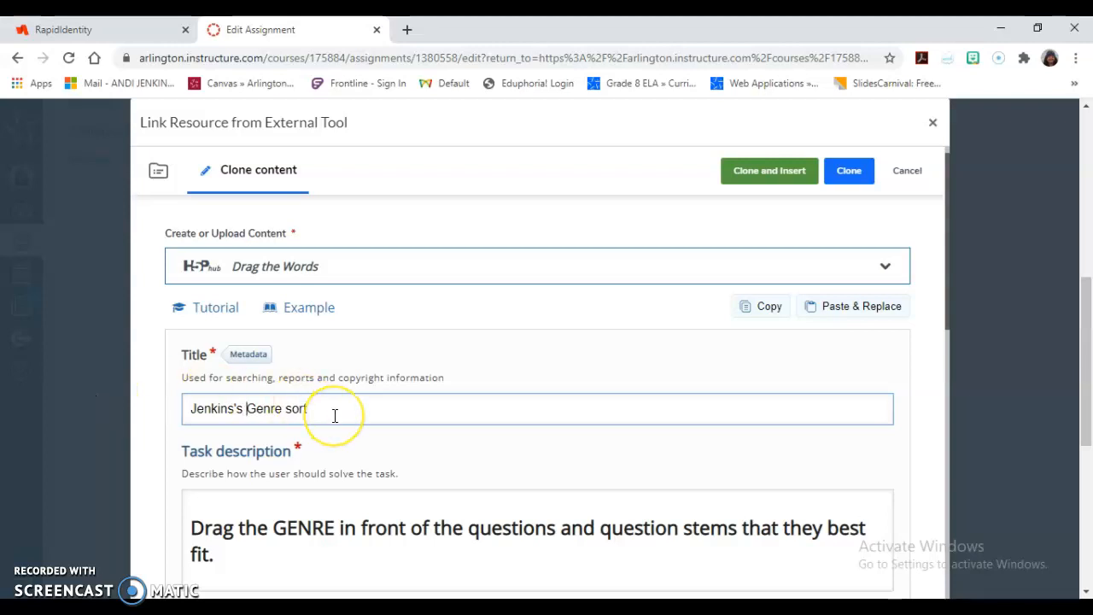
# Put the clone in the Root Folder, clone and insert it, and confirm Interactive Content – H5P as the tool.
pyautogui.scroll(-1, 333, 415)
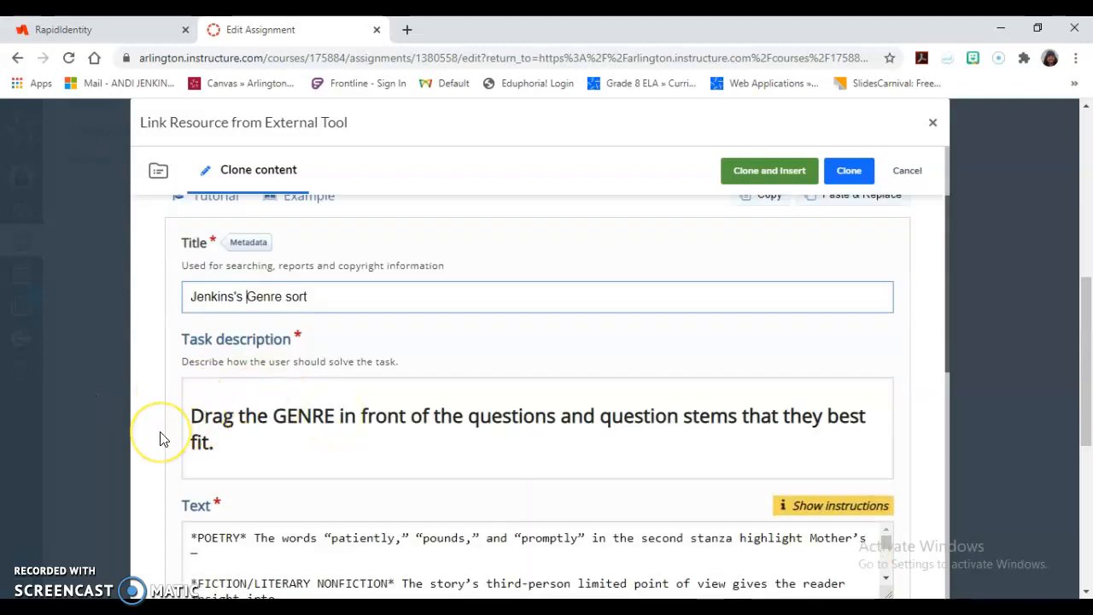
pyautogui.scroll(-5, 163, 438)
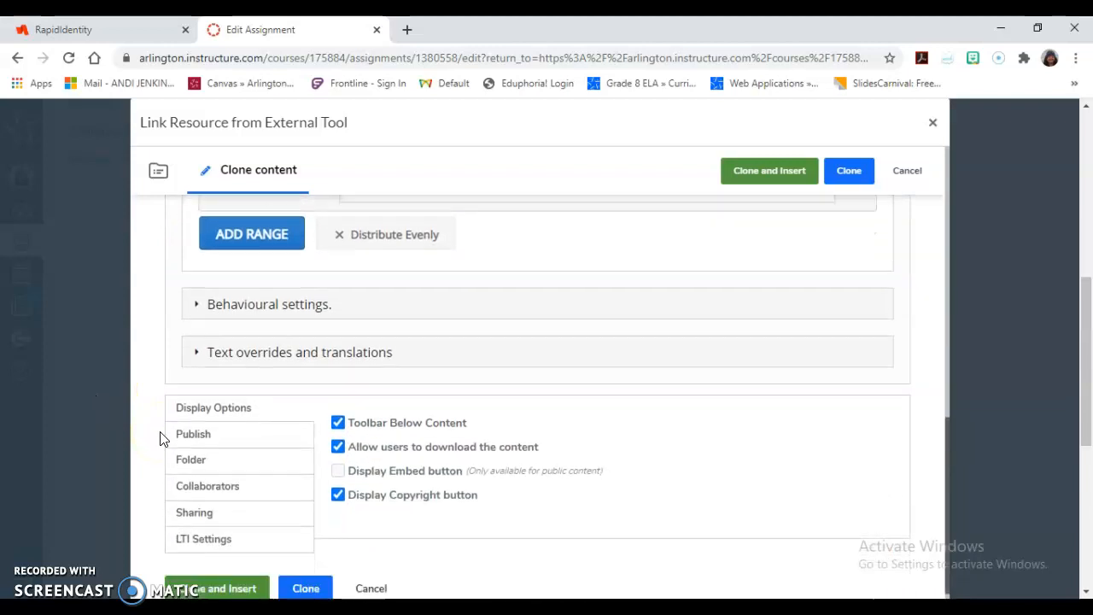
pyautogui.scroll(-1, 164, 439)
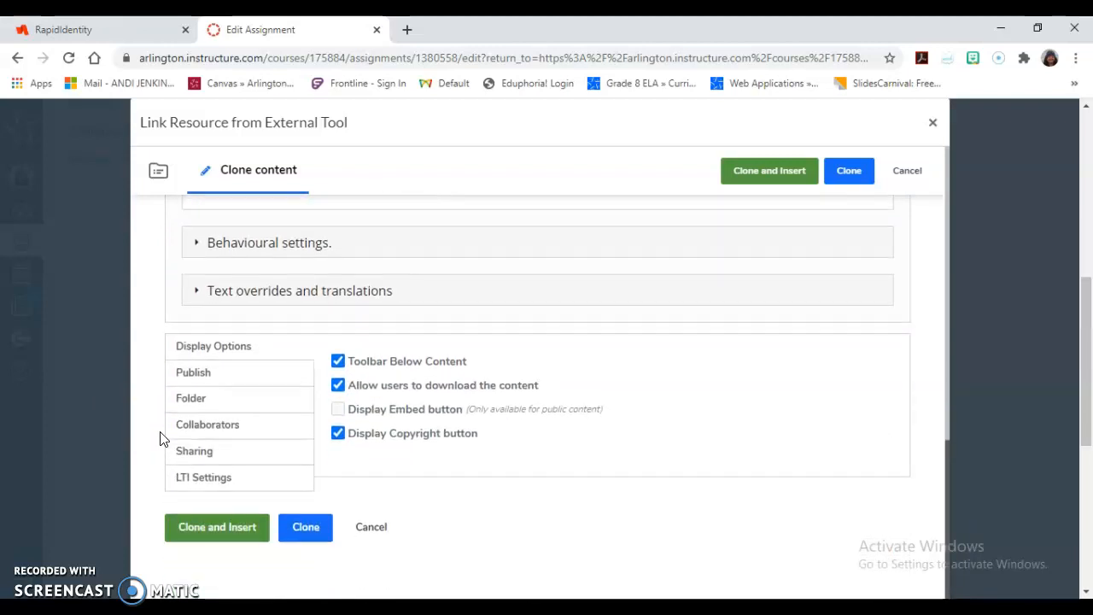
pyautogui.click(192, 398)
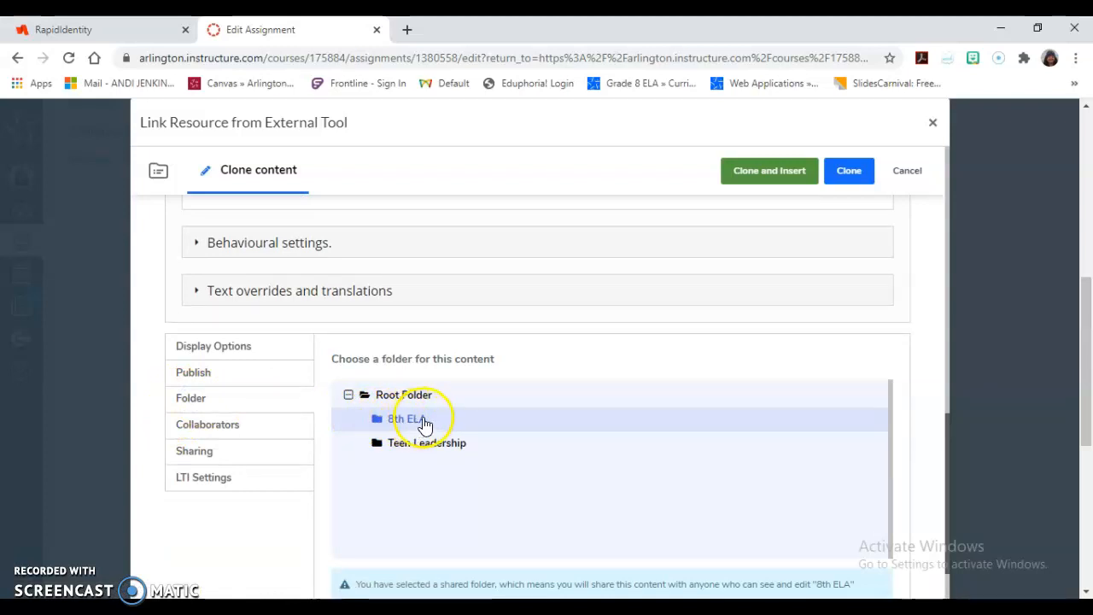
pyautogui.click(410, 397)
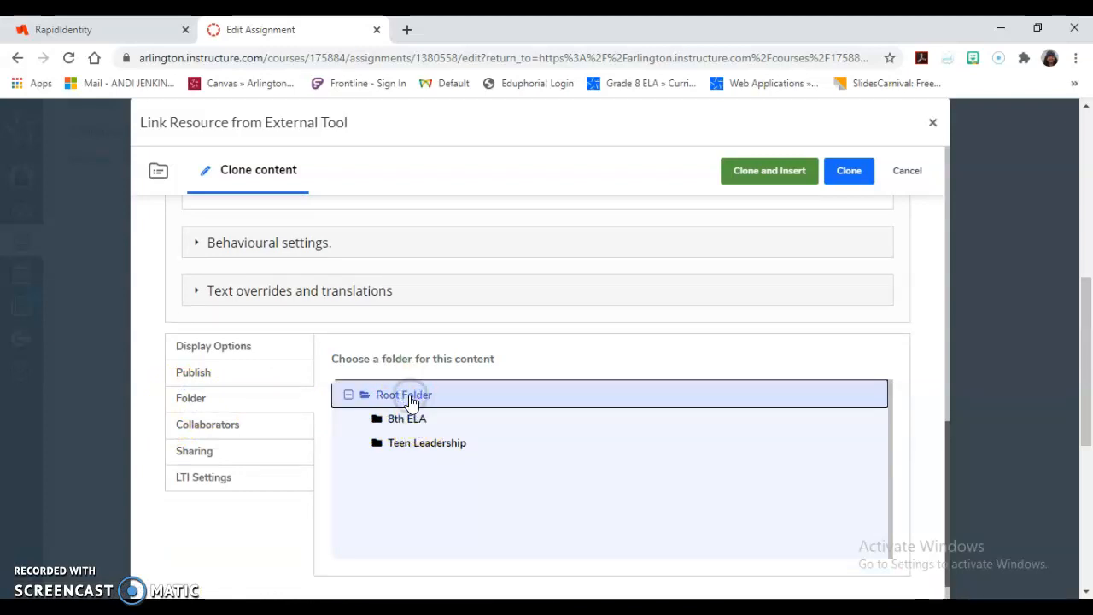
pyautogui.scroll(-2, 549, 469)
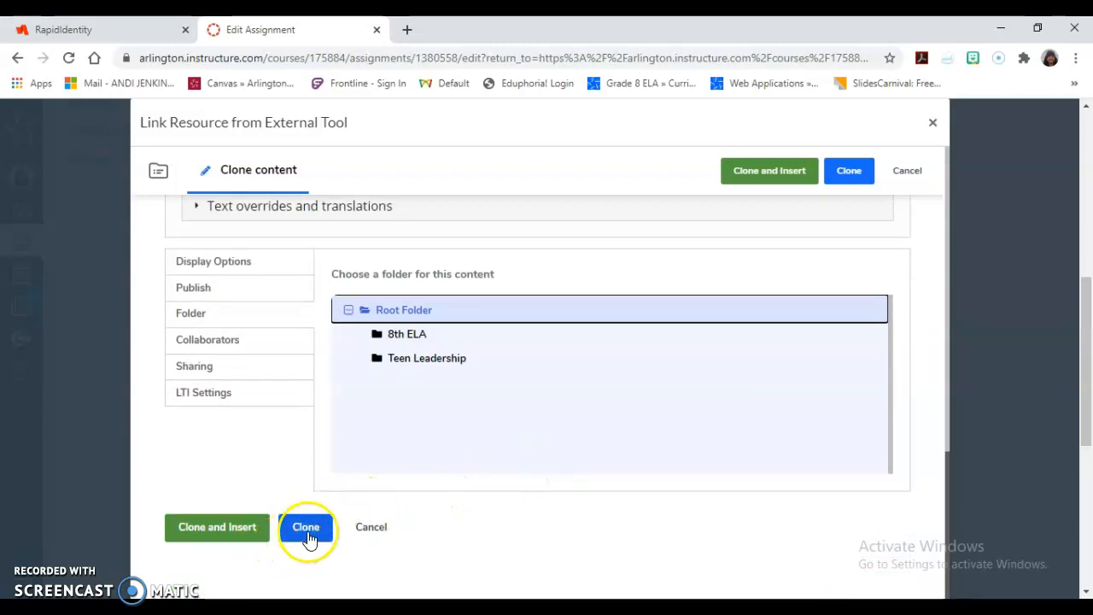
pyautogui.click(218, 526)
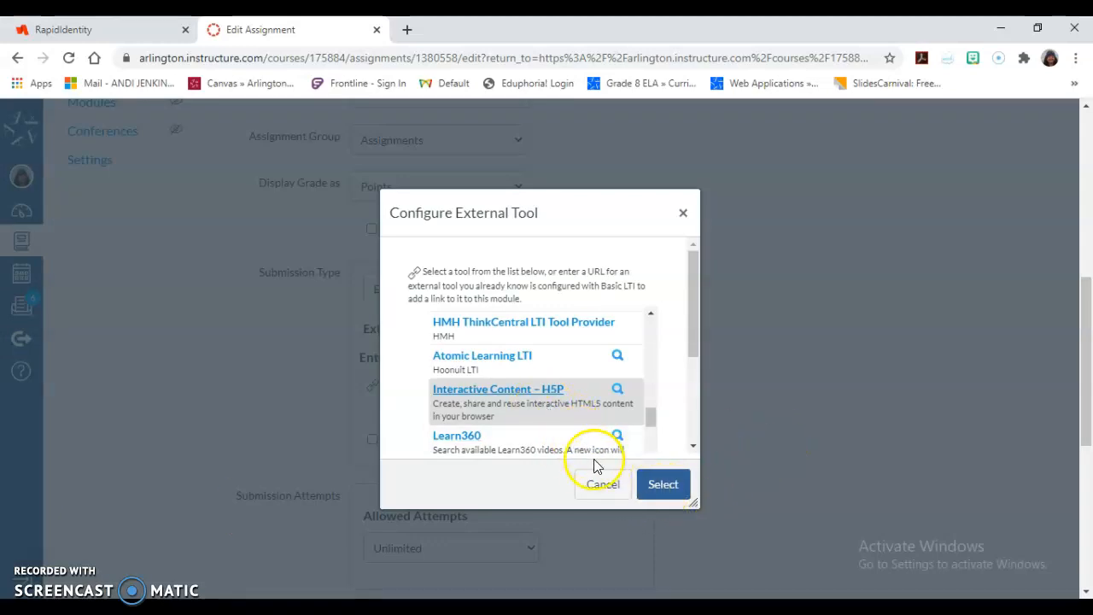
pyautogui.click(657, 490)
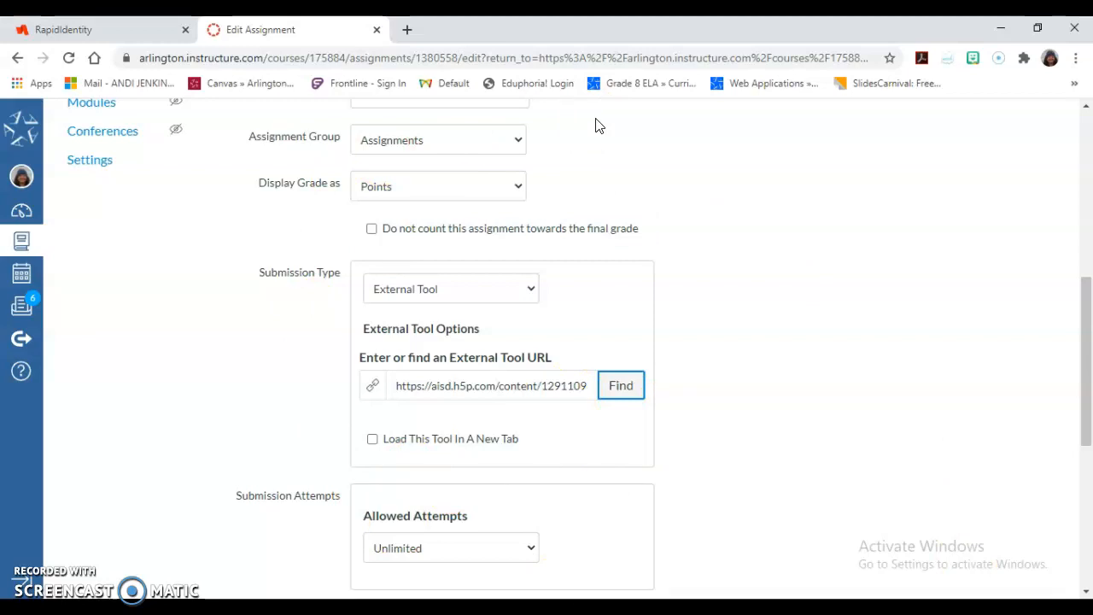
# Find the tool URL again via Interactive Content – H5P and insert the original Genre sort from the 8th ELA folder.
pyautogui.click(617, 391)
pyautogui.click(650, 427)
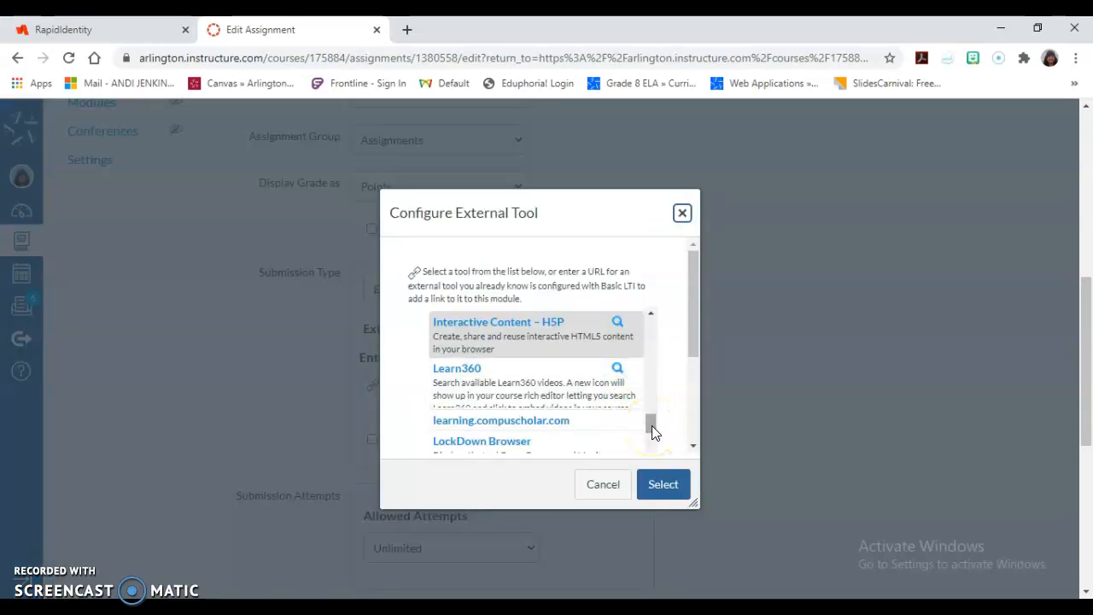
pyautogui.click(693, 329)
pyautogui.moveTo(693, 330); pyautogui.dragTo(689, 362)
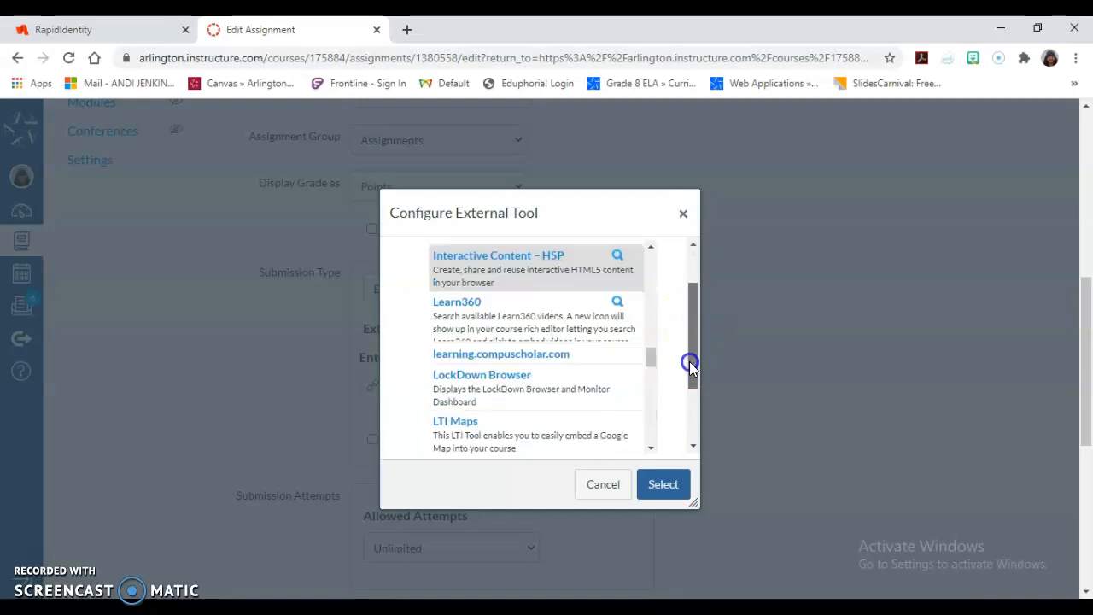
pyautogui.click(487, 280)
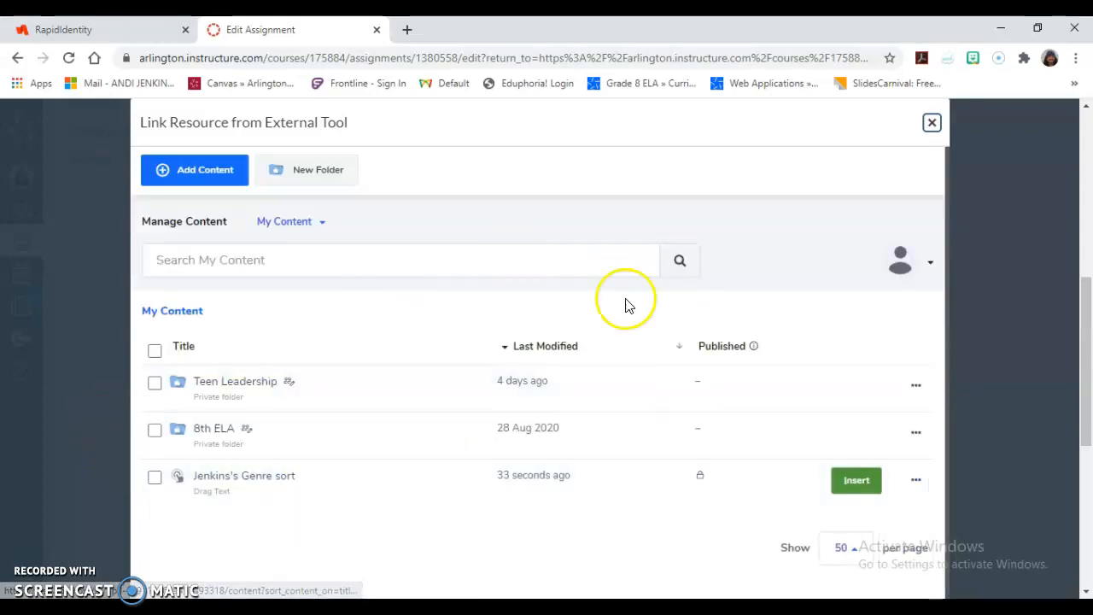
pyautogui.click(208, 429)
pyautogui.click(240, 386)
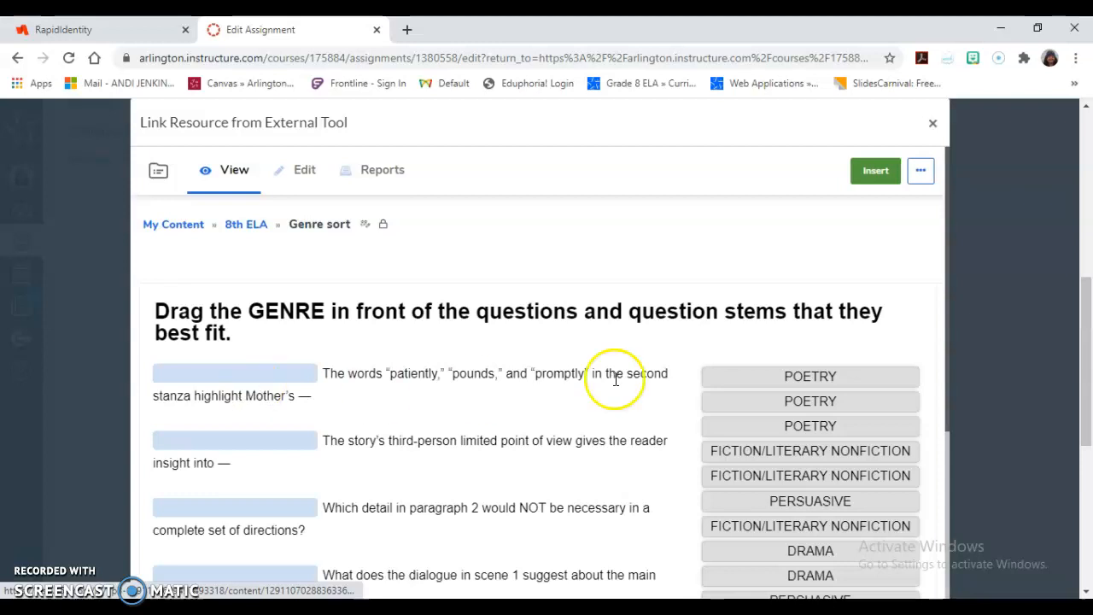
pyautogui.click(876, 181)
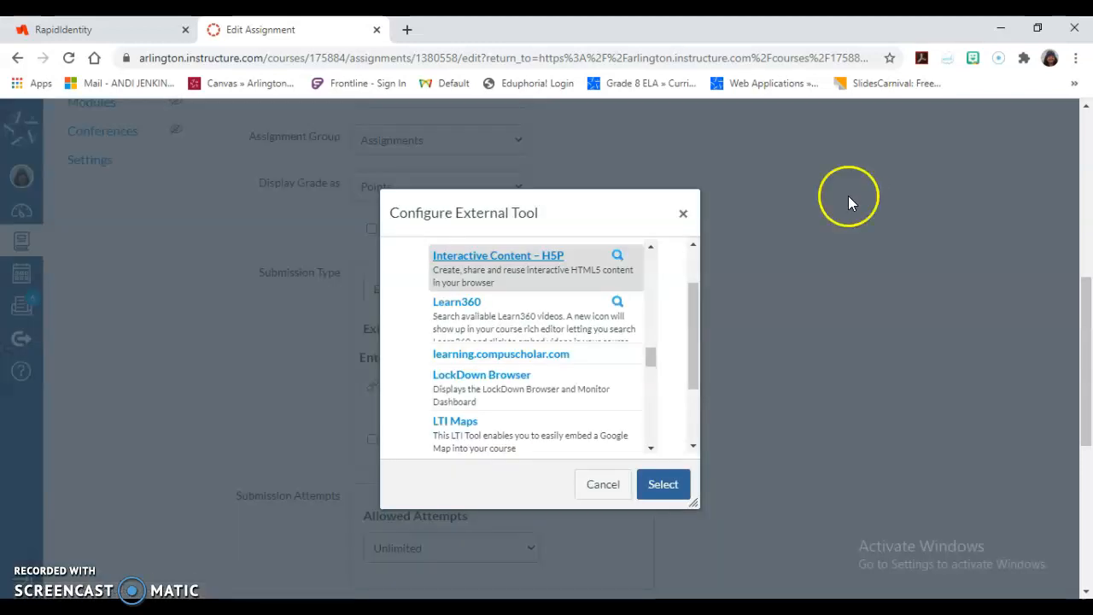
pyautogui.click(657, 495)
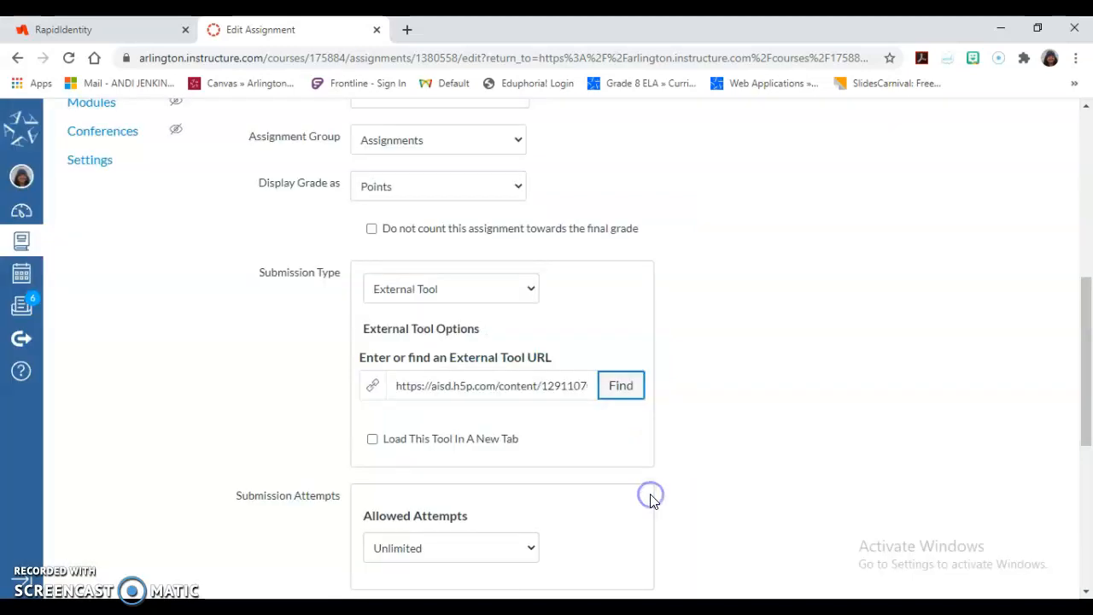
# Reopen Interactive Content – H5P from Find and start cloning Genre sort in the 8th ELA folder.
pyautogui.click(621, 385)
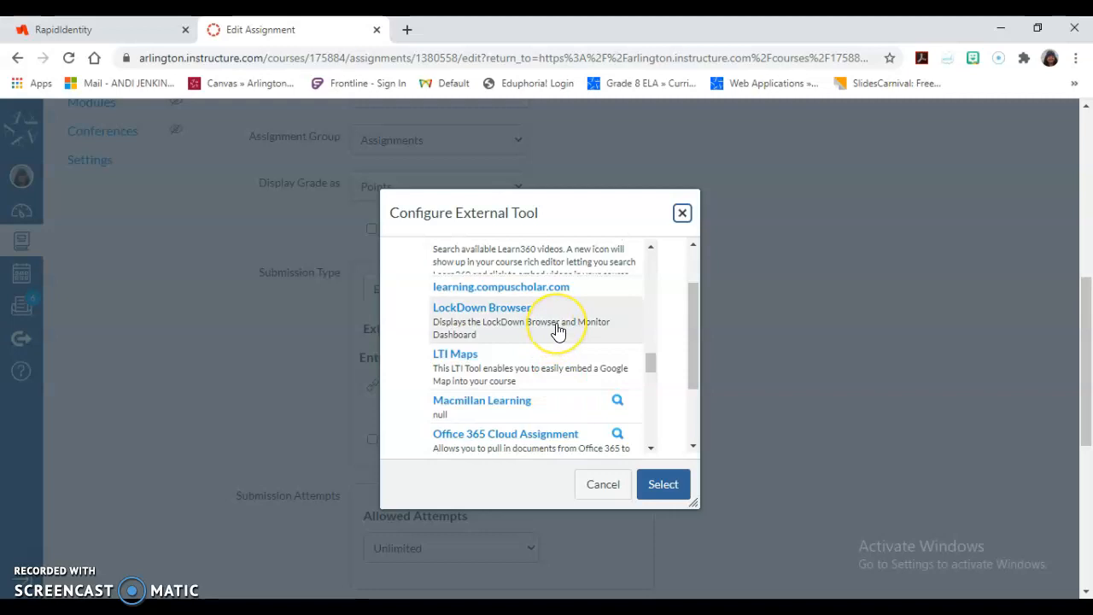
pyautogui.scroll(1, 558, 330)
pyautogui.scroll(3, 558, 330)
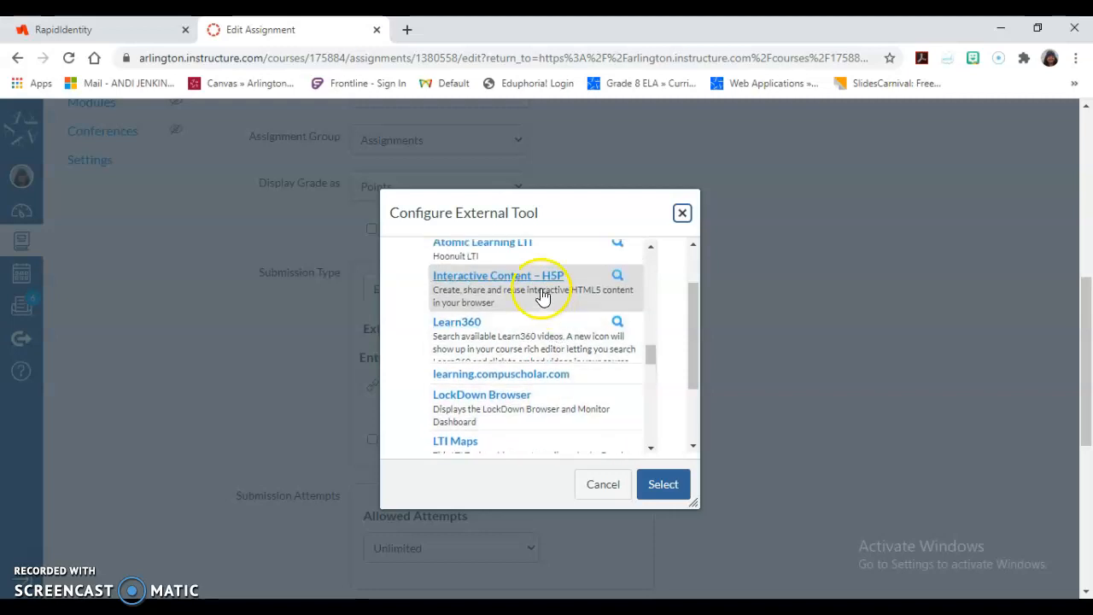
pyautogui.click(533, 277)
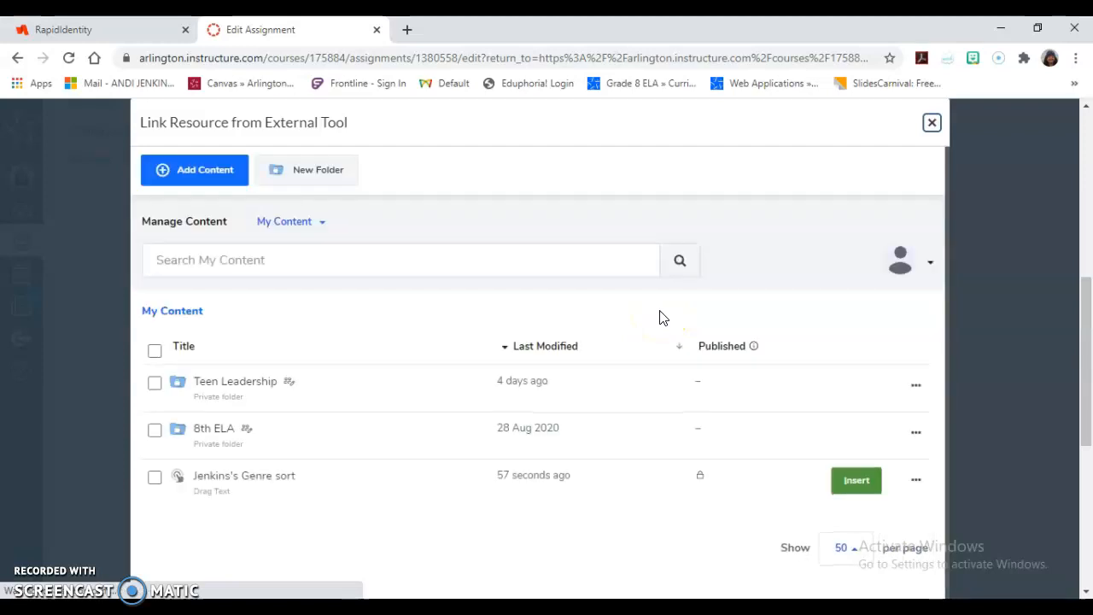
pyautogui.click(200, 429)
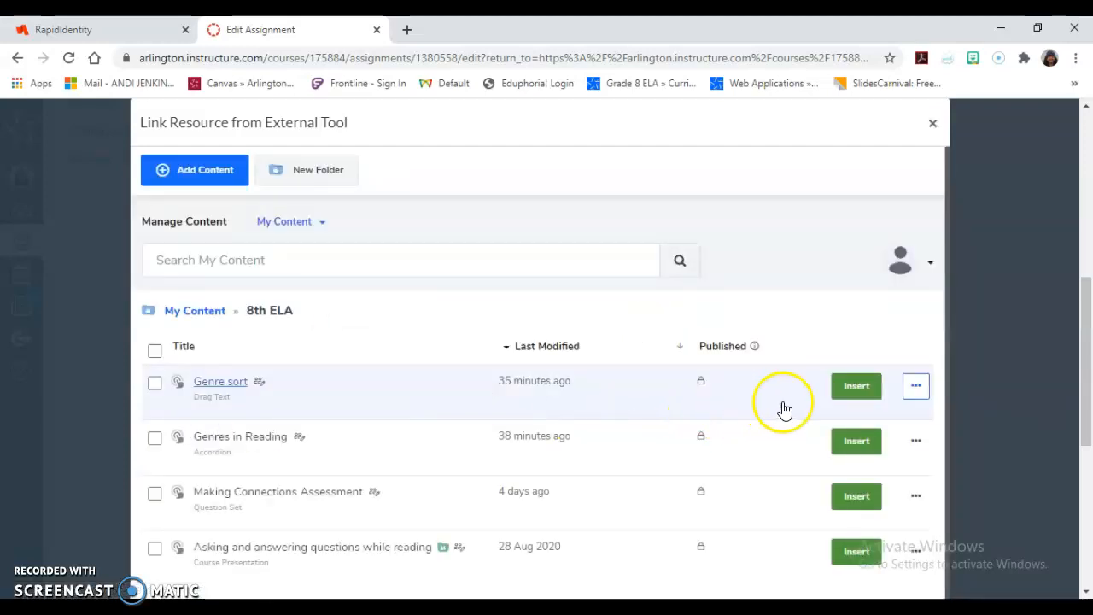
pyautogui.click(916, 389)
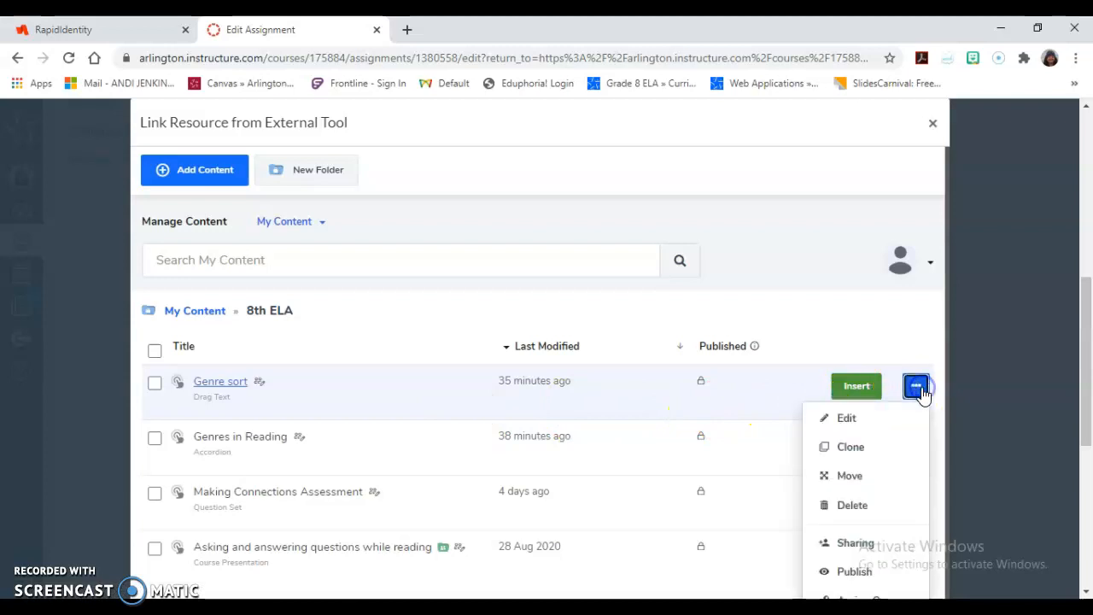
pyautogui.click(879, 455)
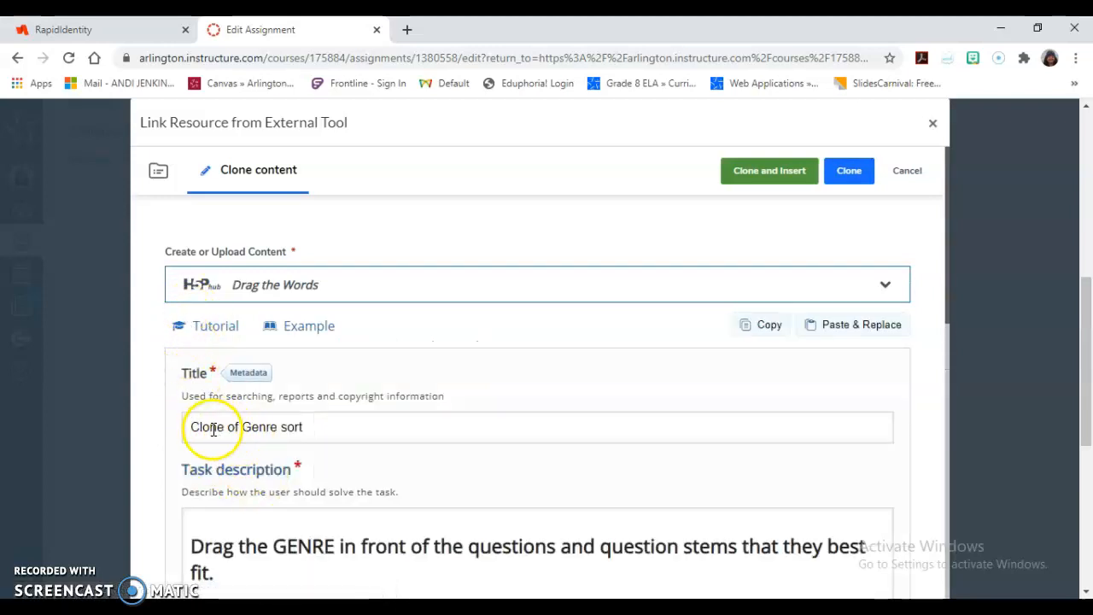
# Select the title's "Clone of" prefix and choose the Root Folder for the new clone, backing out of cancelling the form.
pyautogui.click(244, 429)
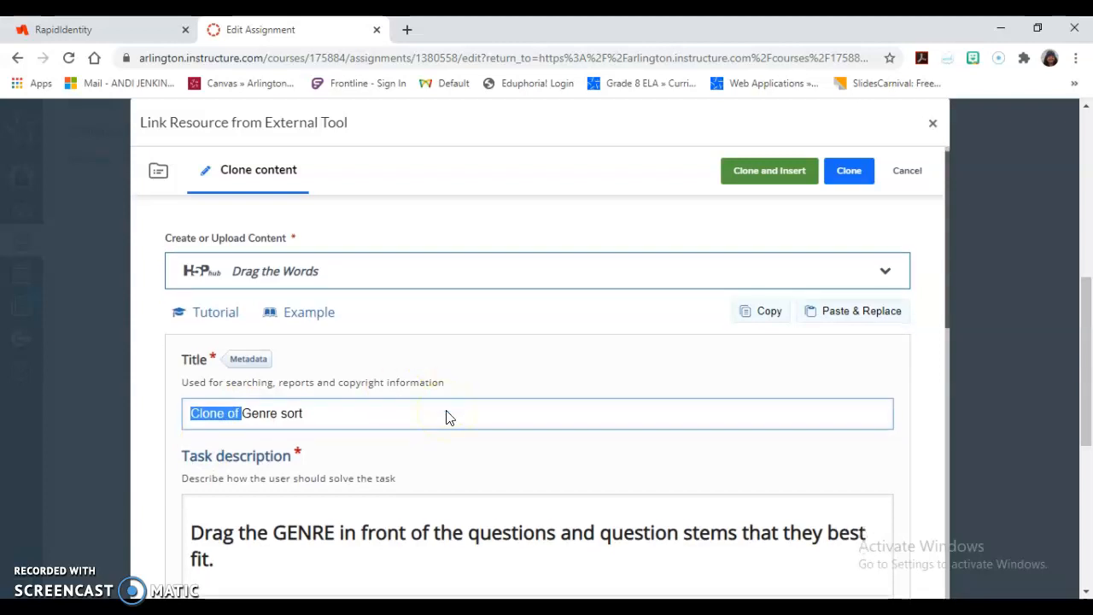
pyautogui.scroll(-10, 450, 417)
pyautogui.scroll(-3, 450, 417)
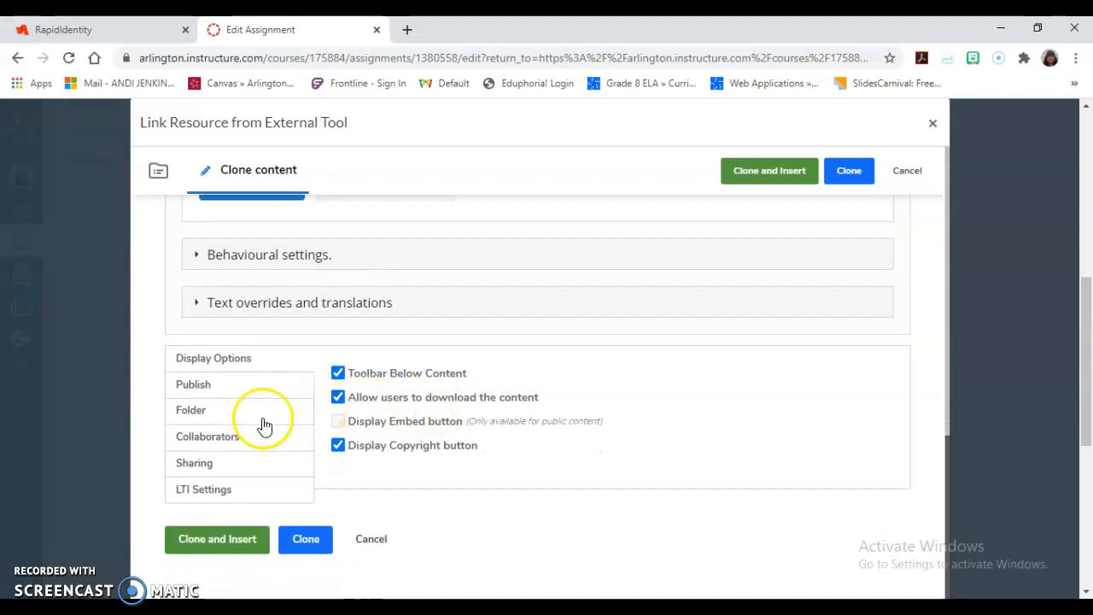
pyautogui.click(201, 421)
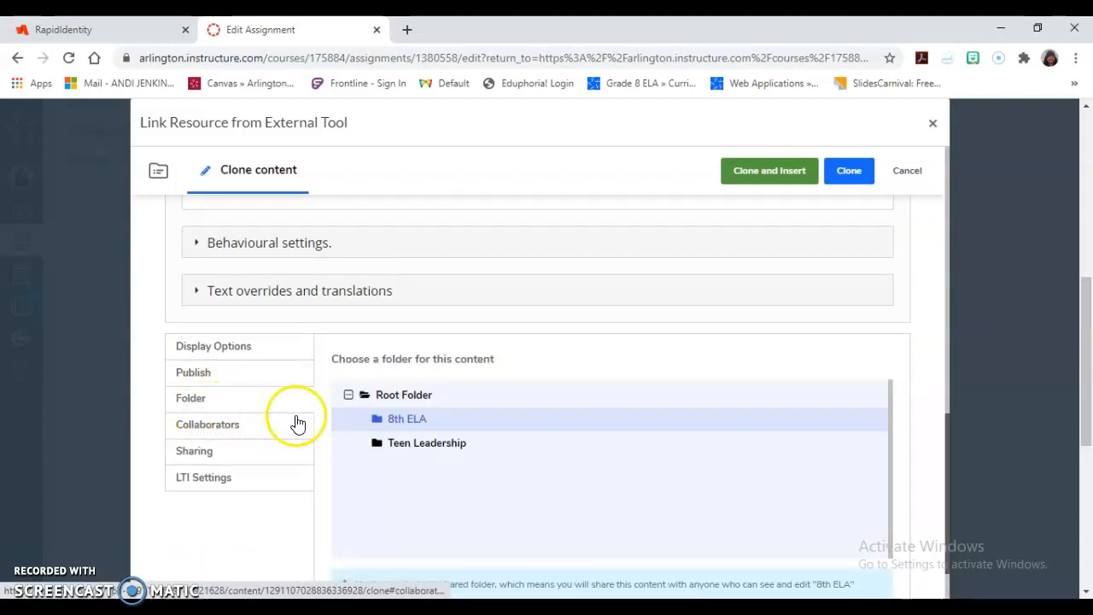
pyautogui.click(388, 395)
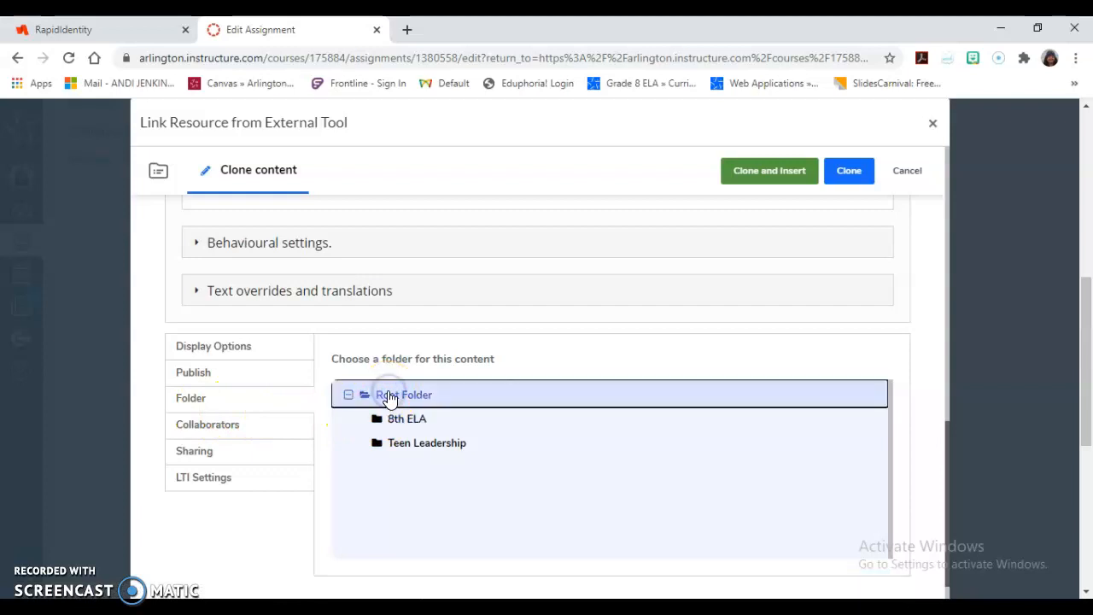
pyautogui.scroll(-1, 389, 399)
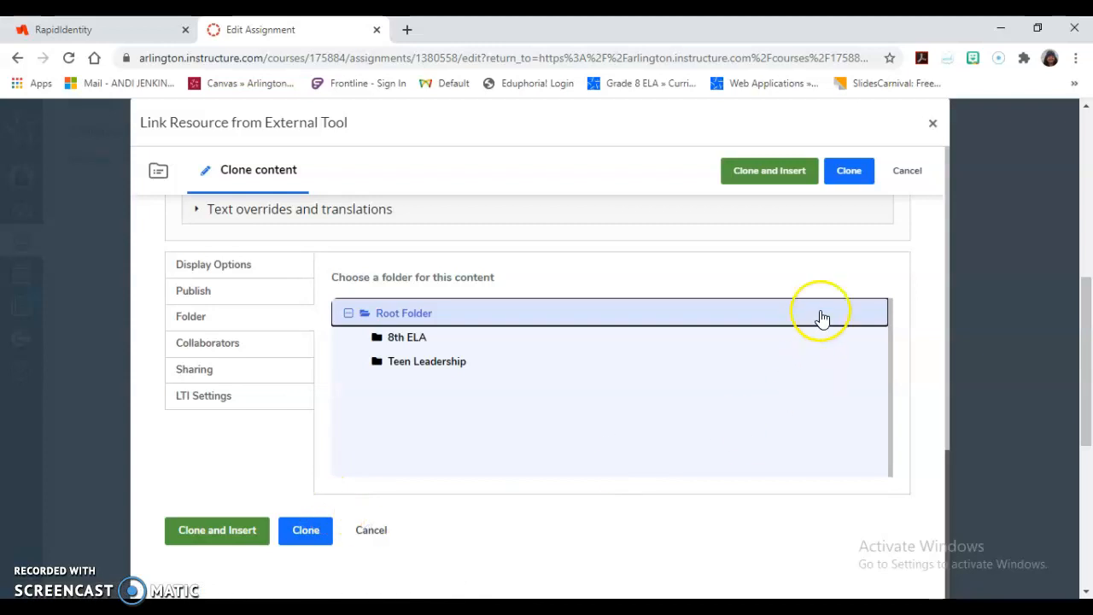
pyautogui.click(908, 171)
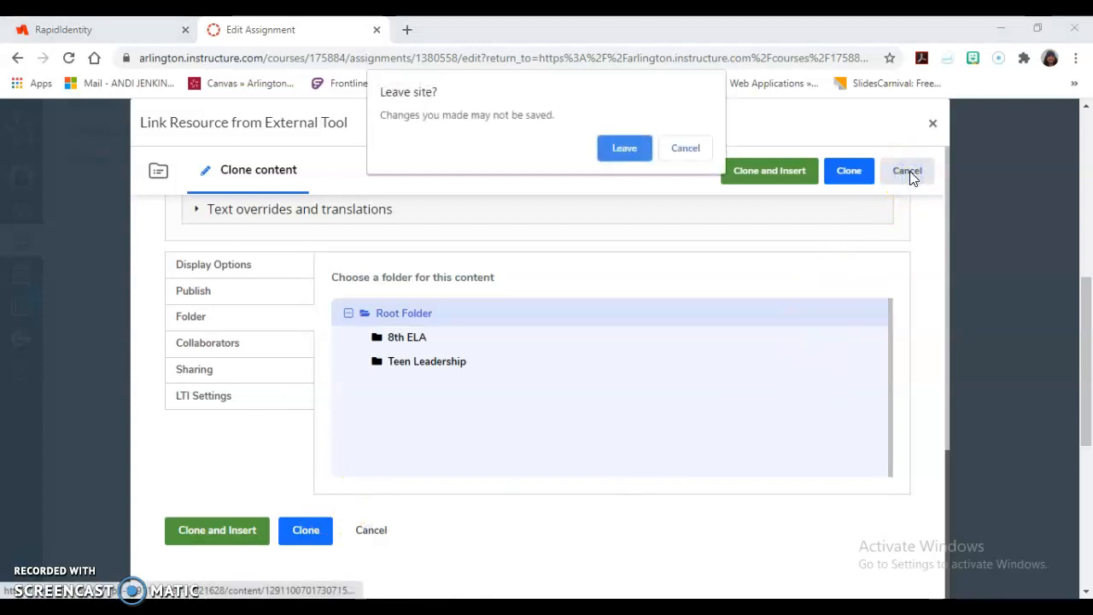
pyautogui.click(685, 148)
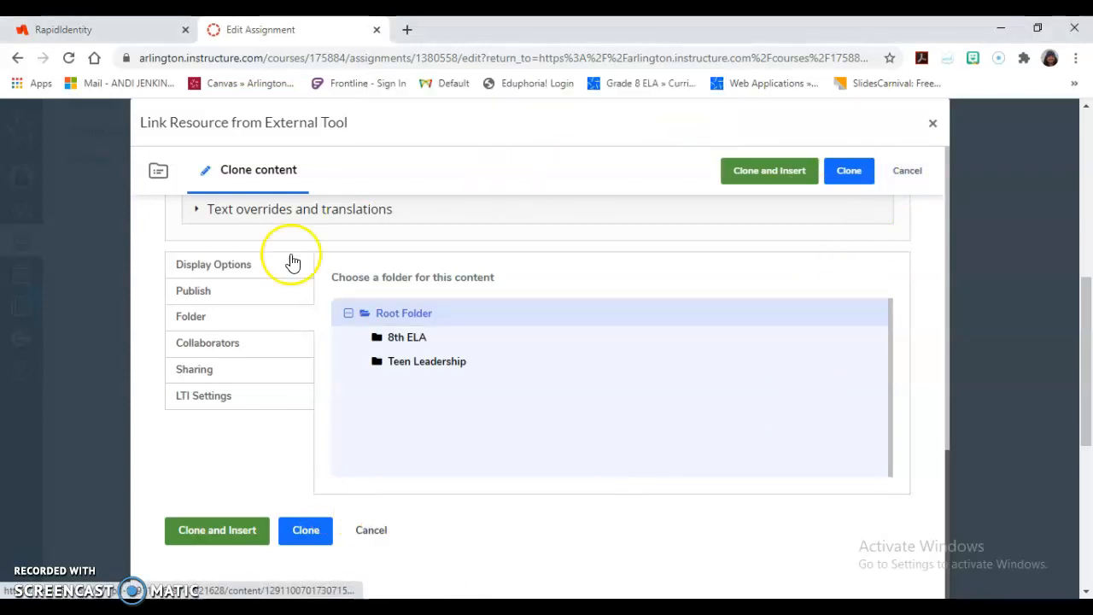